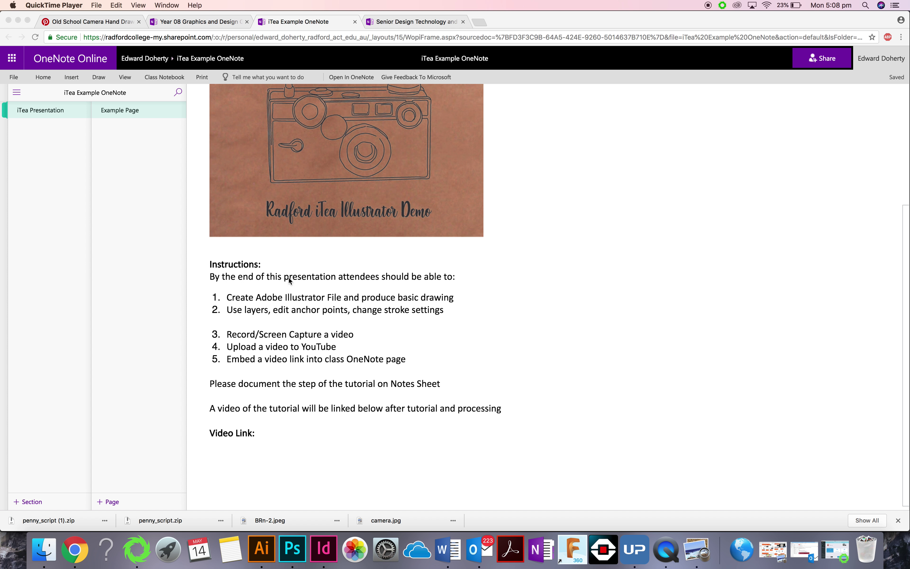
- Scroll up the tutorial page and bring up the Pinterest vintage camera illustrations
scroll(288, 279, "up", 3)
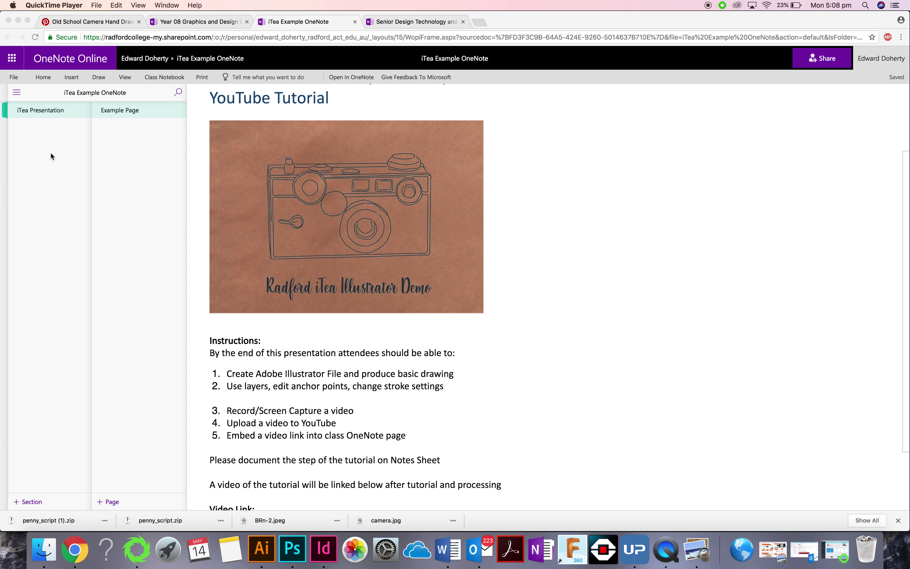
left_click(81, 22)
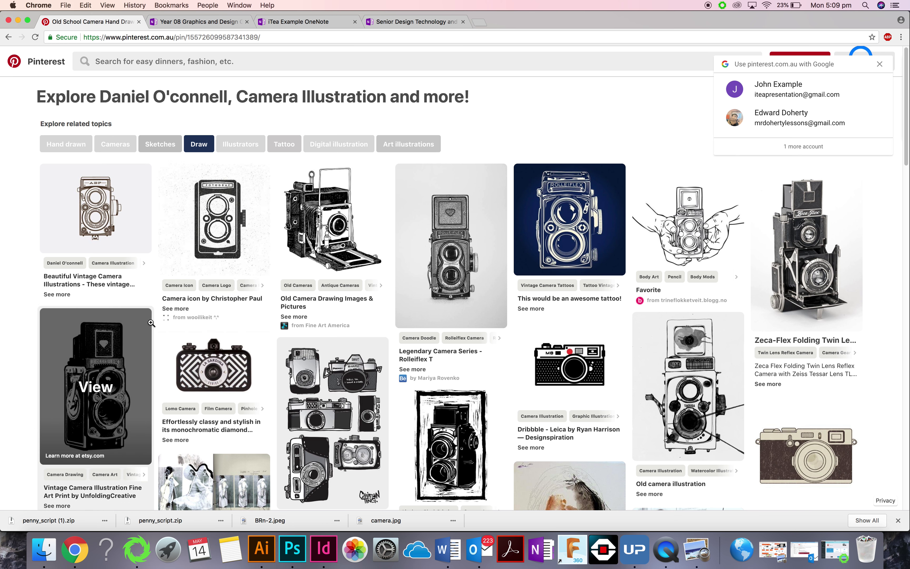
- Switch to the iTea Camera Example.ai document in Illustrator
left_click(254, 548)
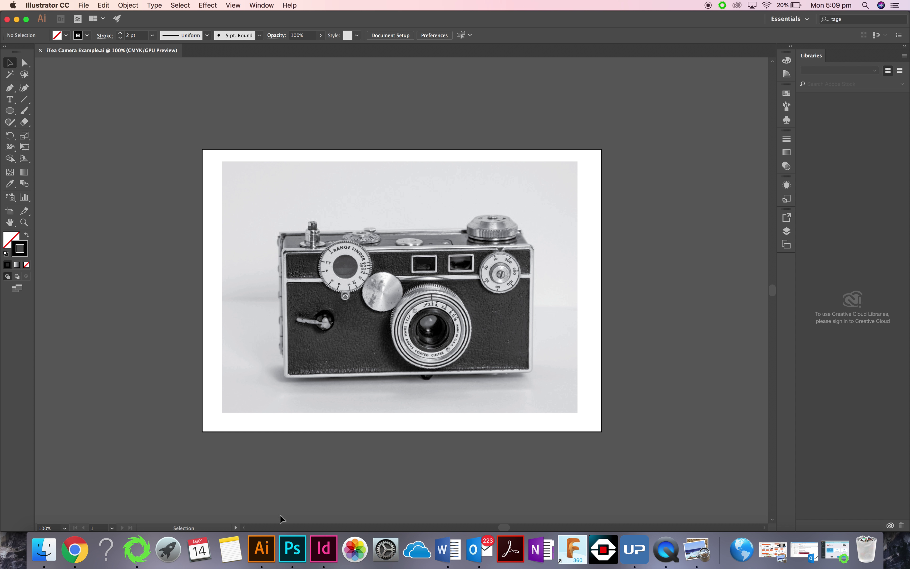
- Switch between the Adobe apps from the Dock, ending in Photoshop's empty workspace
left_click(293, 549)
left_click(323, 549)
left_click(267, 552)
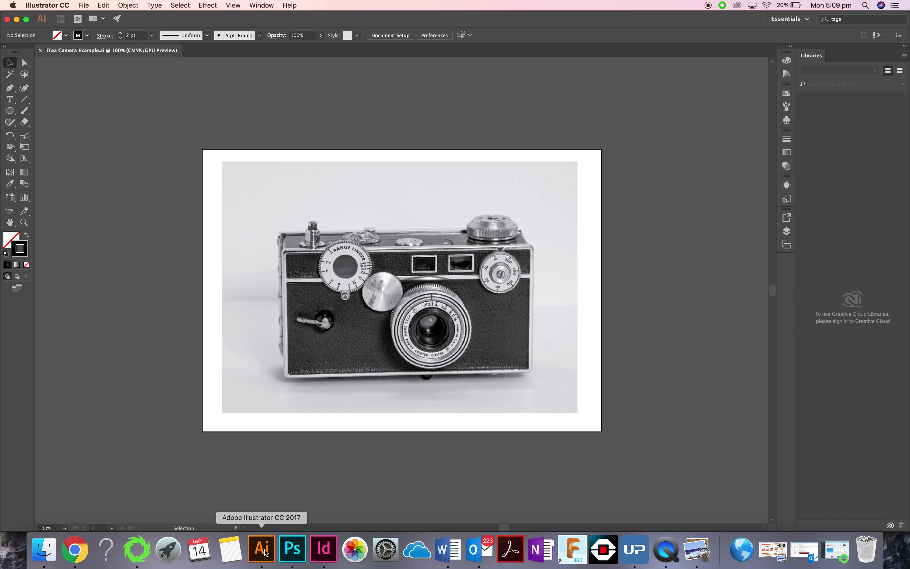
left_click(299, 551)
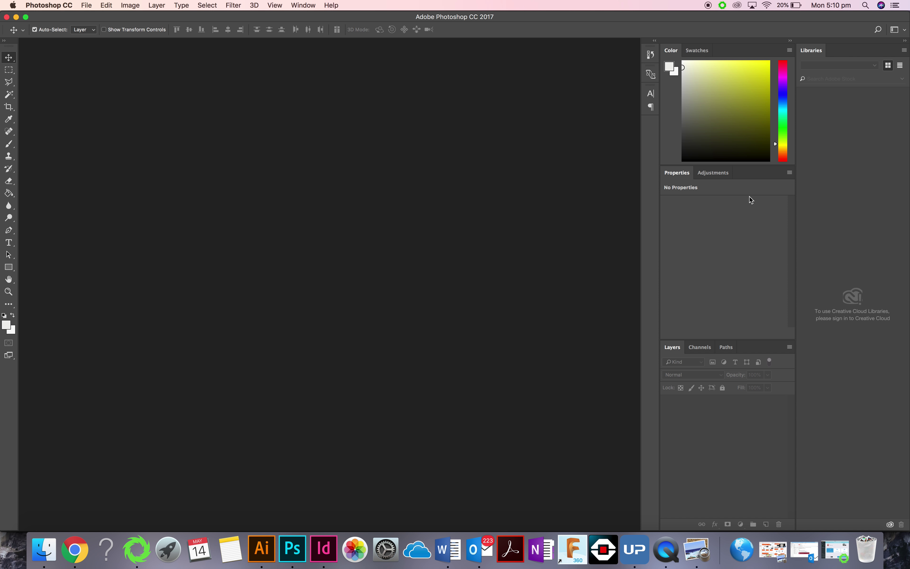
- Return to the Illustrator camera photo document
left_click(261, 550)
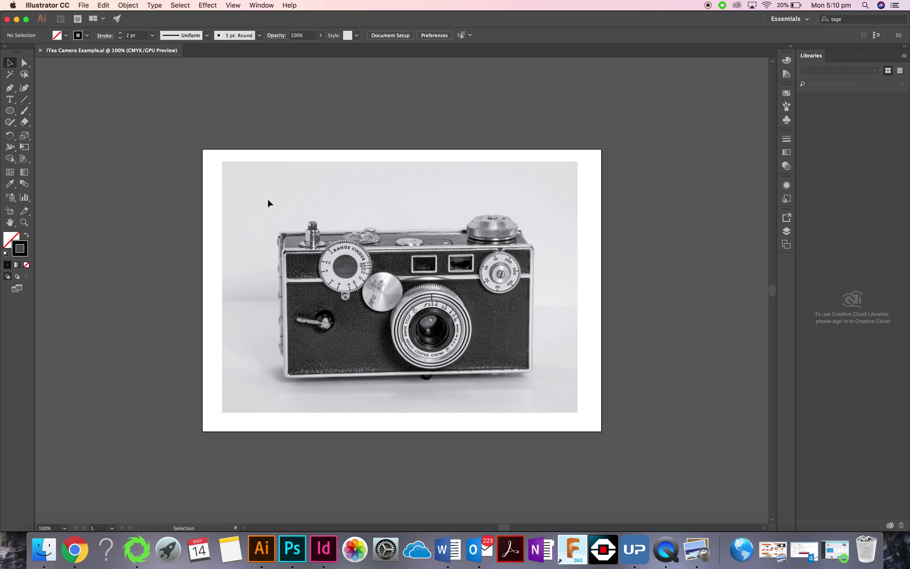
- Select the camera photo and lock its Photo layer in the Layers panel
left_click(290, 205)
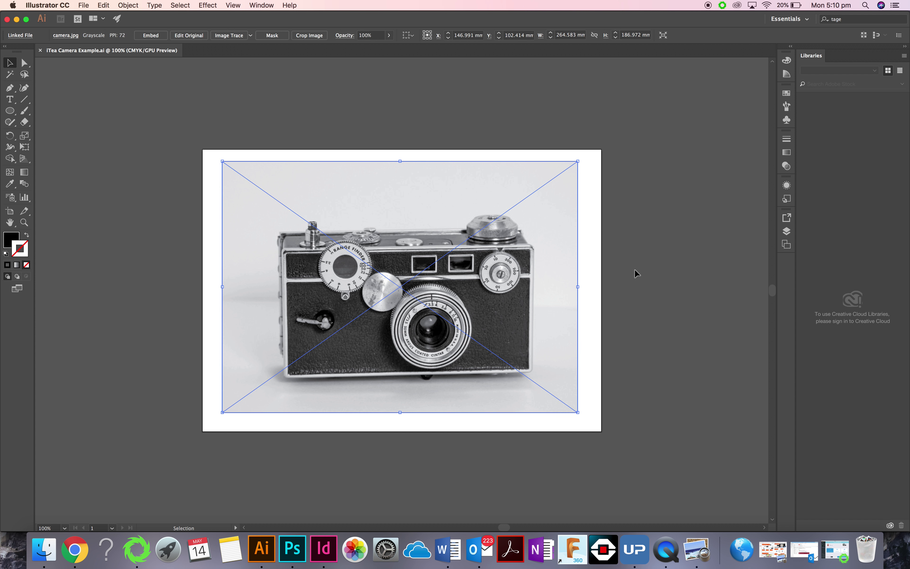
left_click(786, 232)
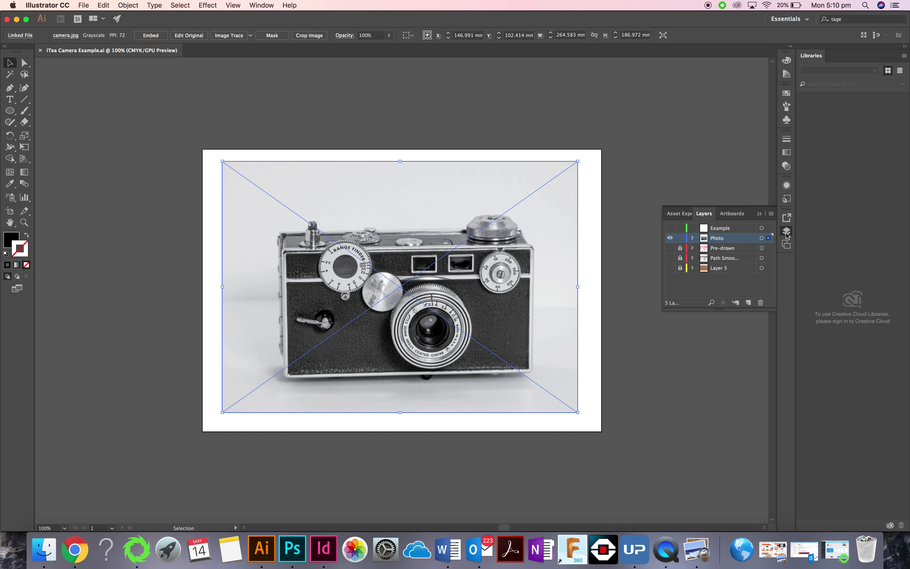
left_click(680, 238)
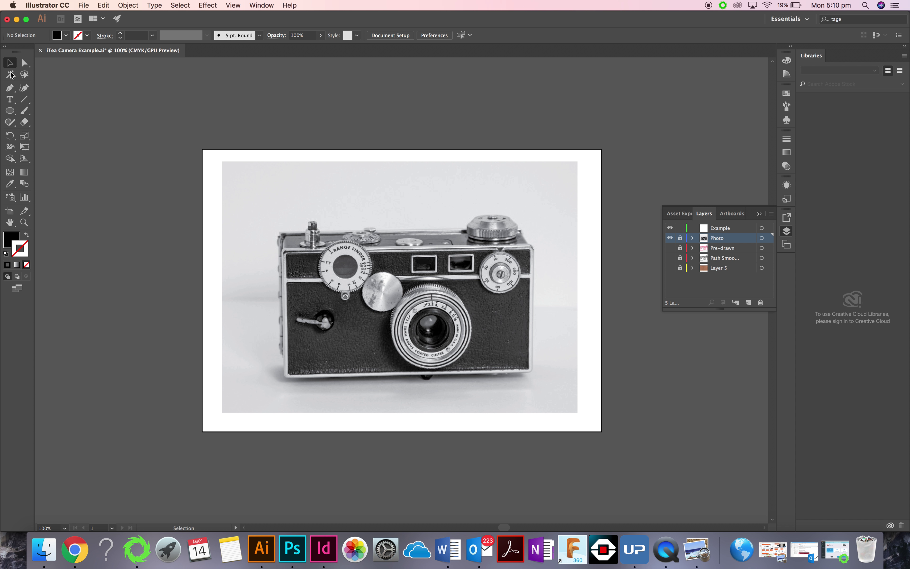
- Choose the Pen tool and make the Example layer the drawing target
left_click(8, 91)
left_click(5, 253)
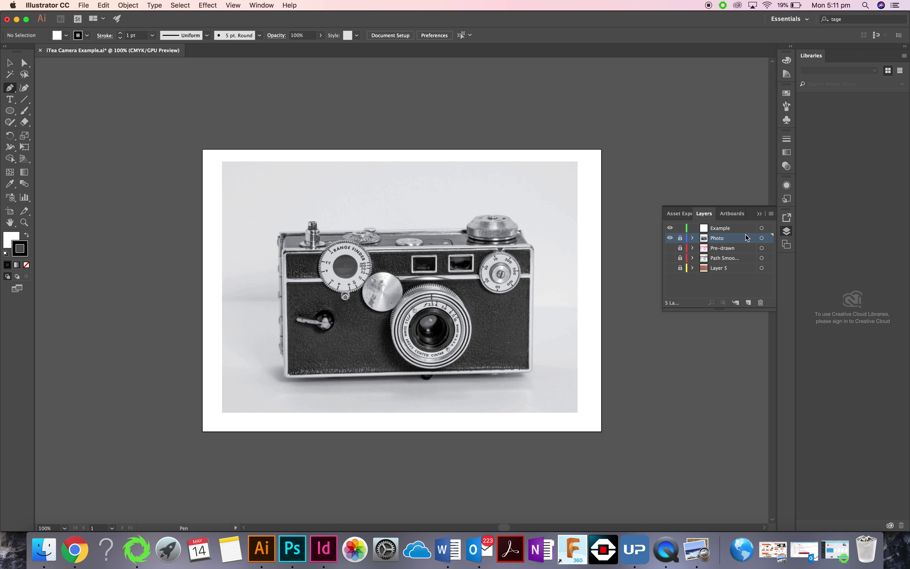
left_click(718, 228)
- Draw a six-anchor notched polygon over the camera on the Example layer
left_click(278, 205)
left_click(234, 311)
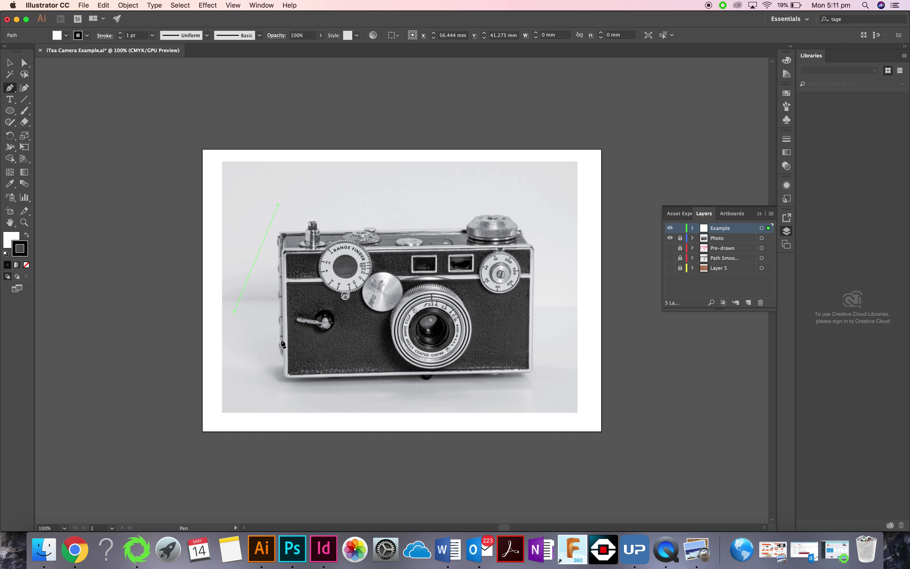
left_click(346, 370)
left_click(520, 258)
left_click(413, 185)
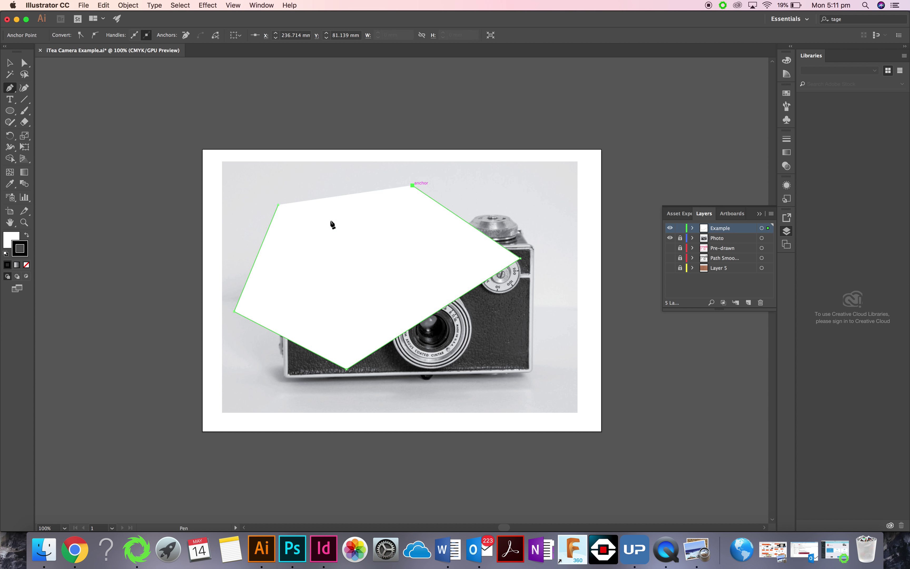
left_click(319, 238)
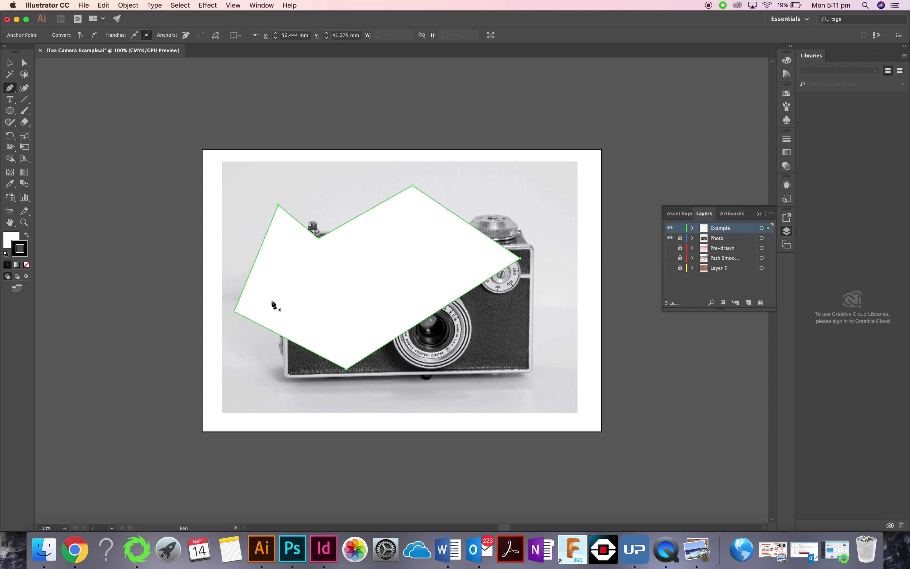
- Give the shape a 7 pt stroke in crimson E20E4A
left_click(787, 139)
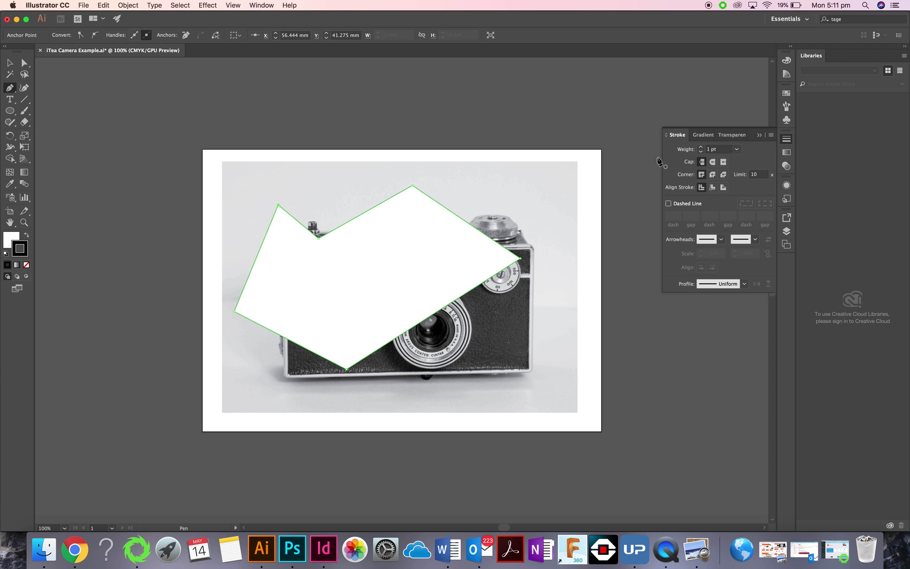
left_click(738, 150)
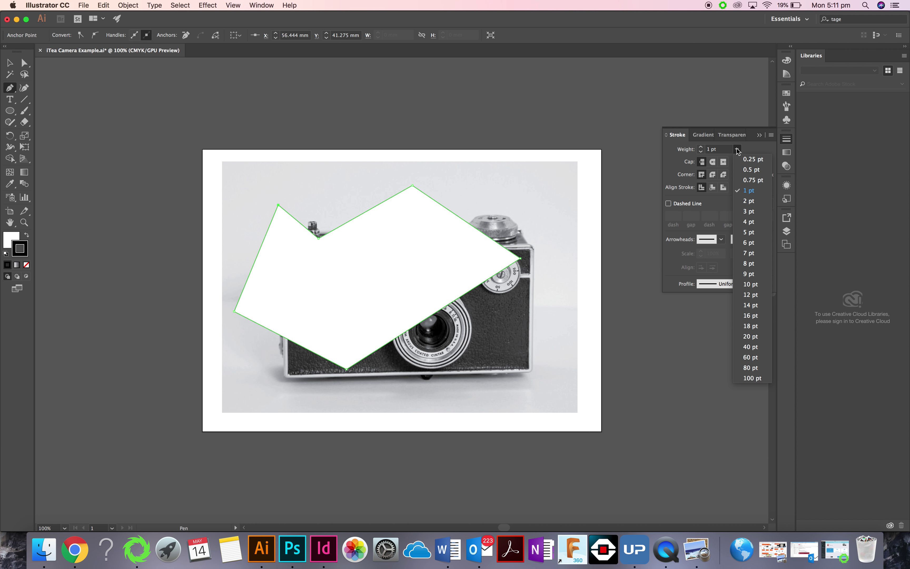
left_click(750, 253)
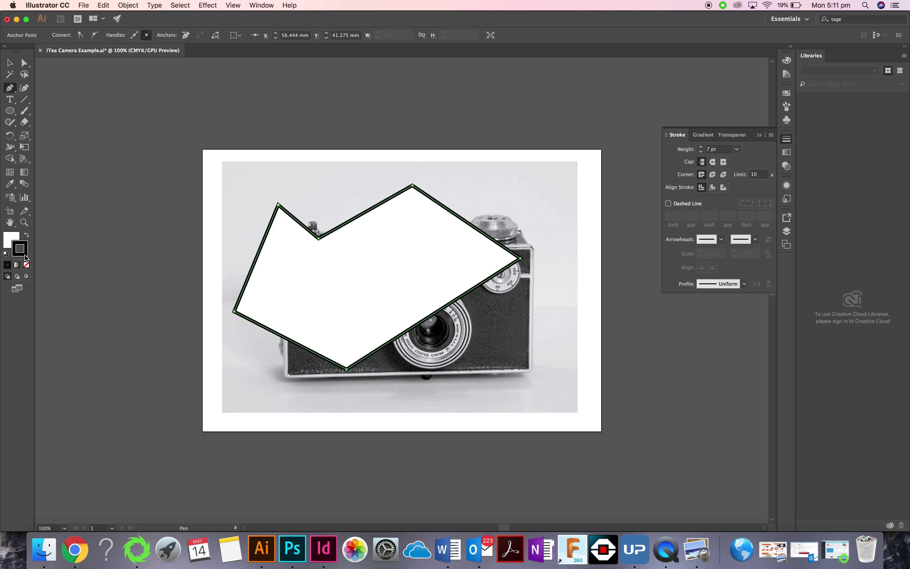
double_click(19, 248)
left_click(423, 211)
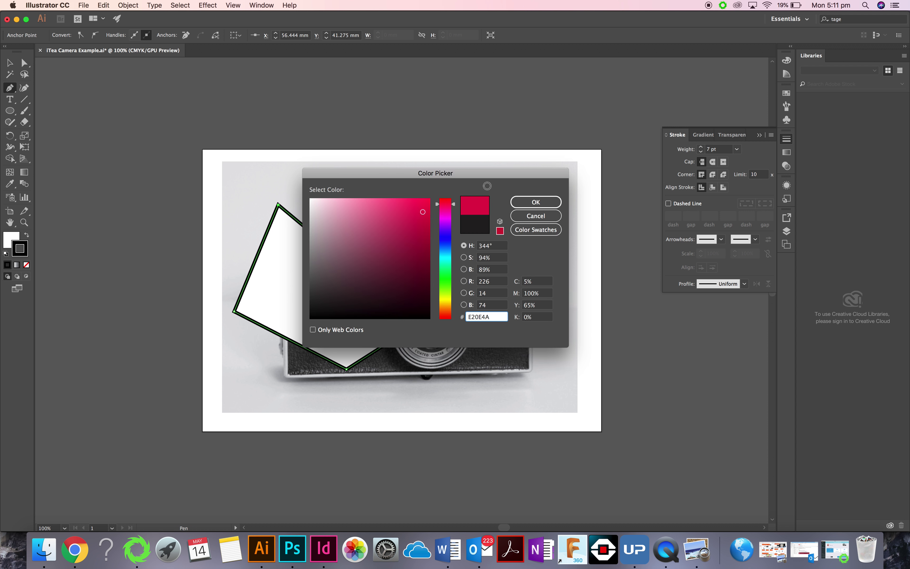
left_click(531, 203)
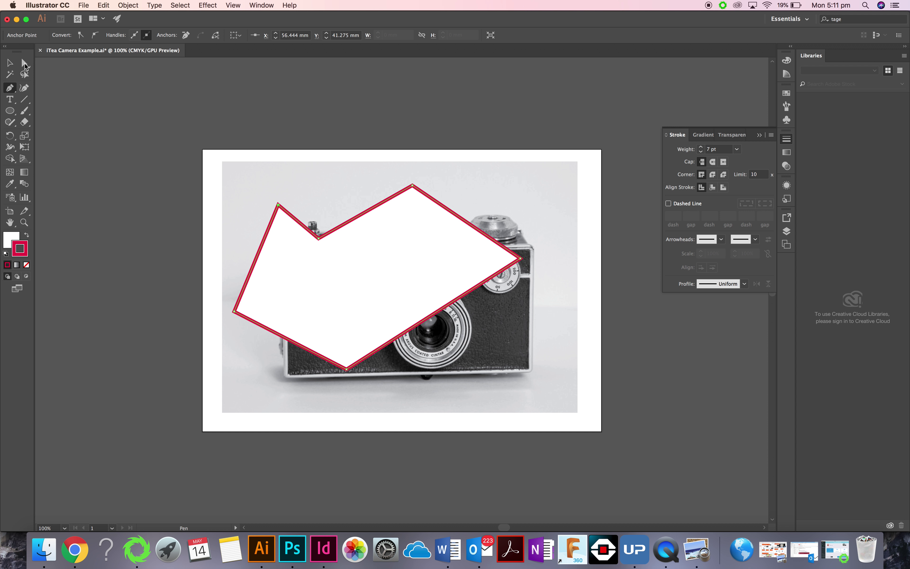
left_click(24, 63)
- Raise the notch anchor, curve the notch and left corners with the Anchor Point tool, then undo one edit
left_click(319, 238)
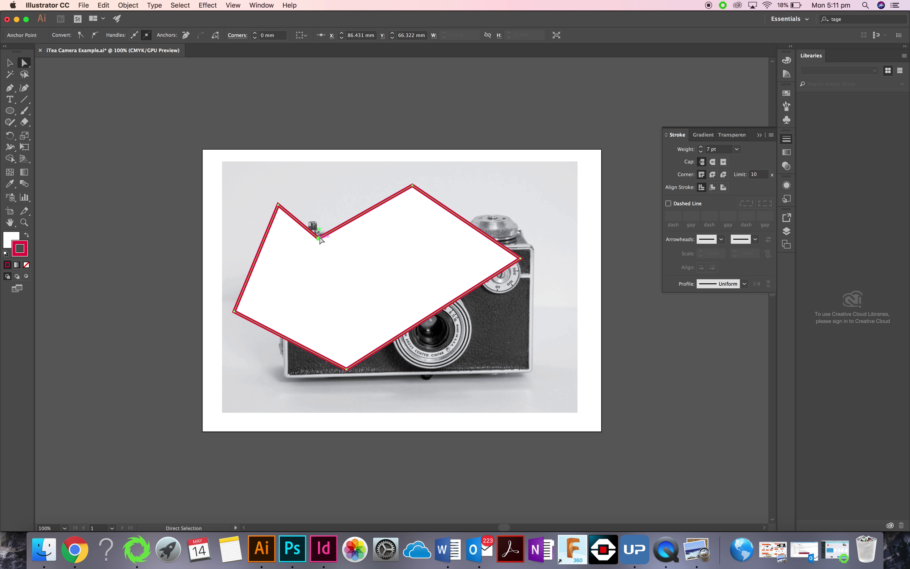
left_click_drag(319, 239, 346, 238)
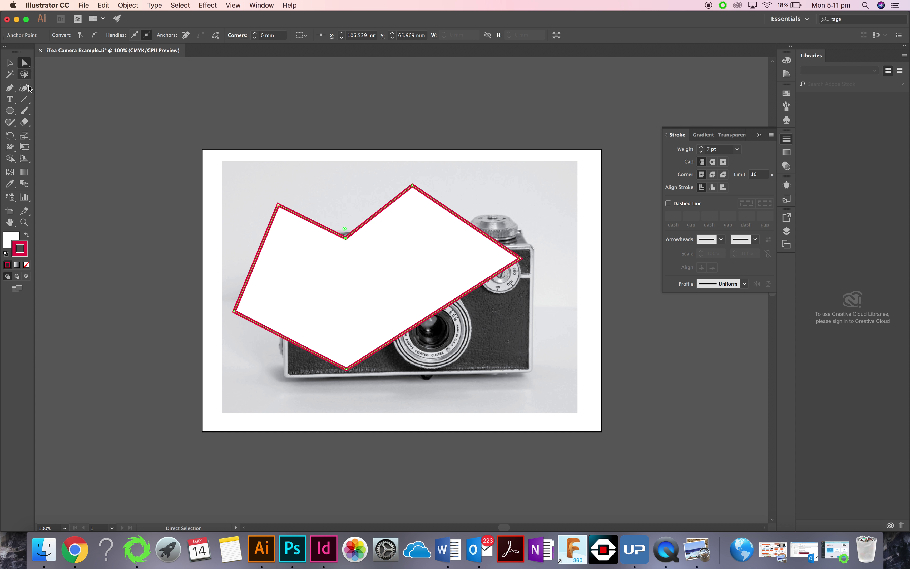
left_click_drag(7, 89, 108, 127)
left_click_drag(346, 237, 309, 254)
left_click_drag(277, 204, 250, 227)
left_click_drag(234, 310, 242, 357)
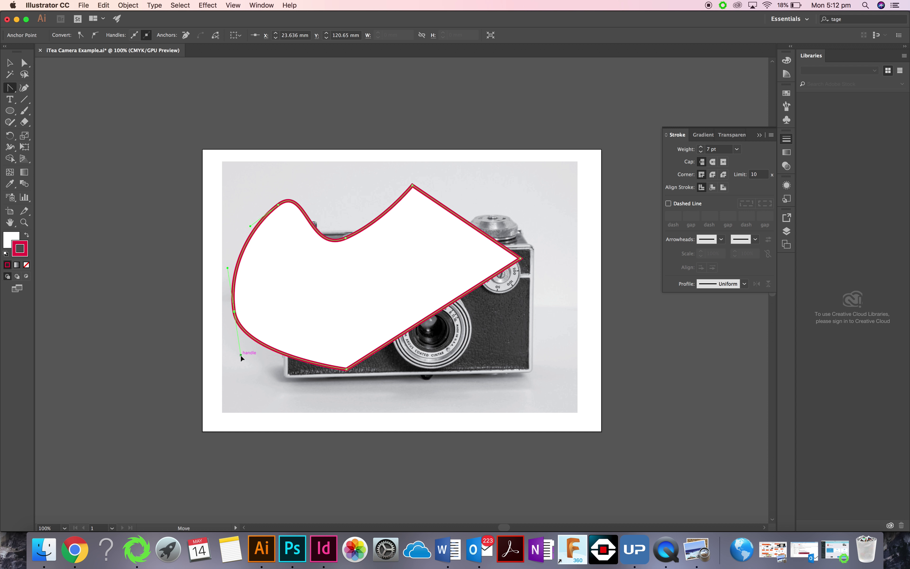
key("super+z")
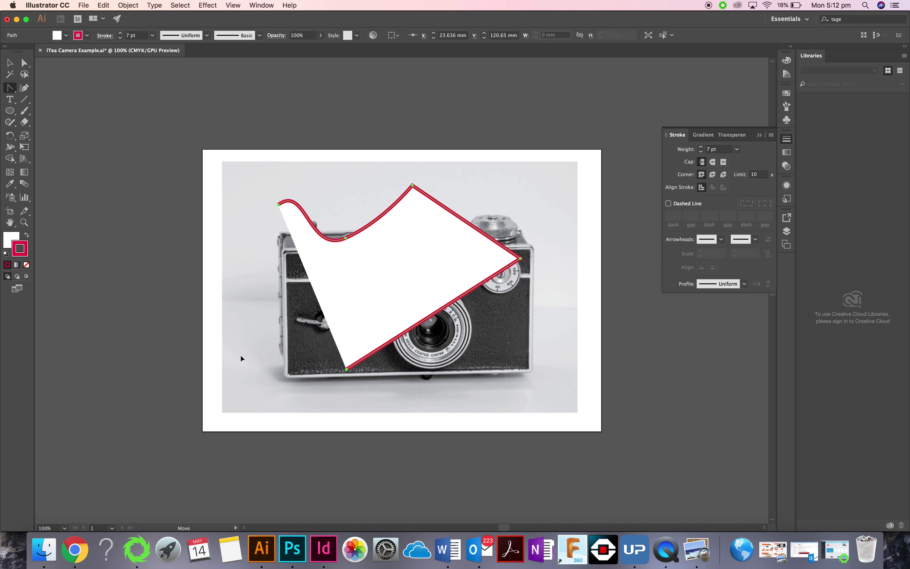
- Remove the practice shape and set the fill to None, leaving the stroke active
key("super+z")
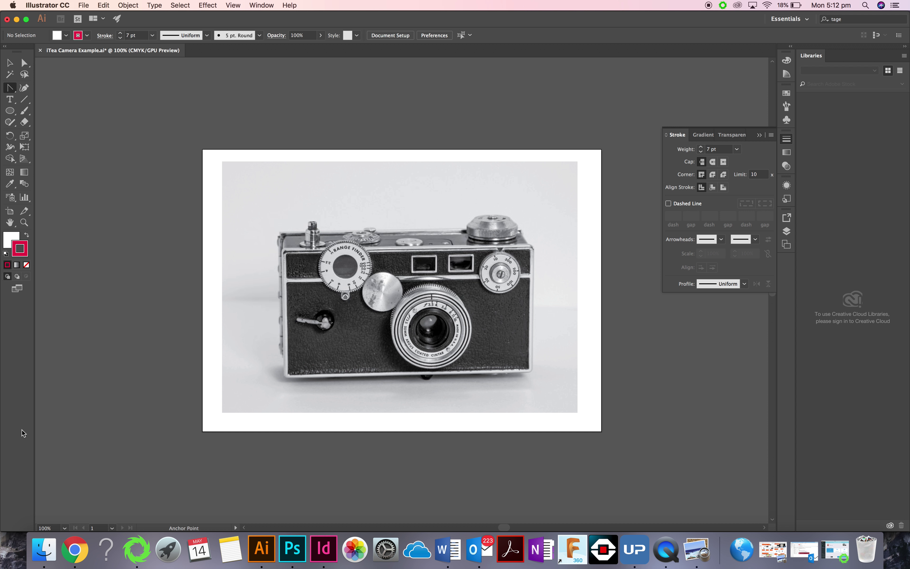
left_click(8, 248)
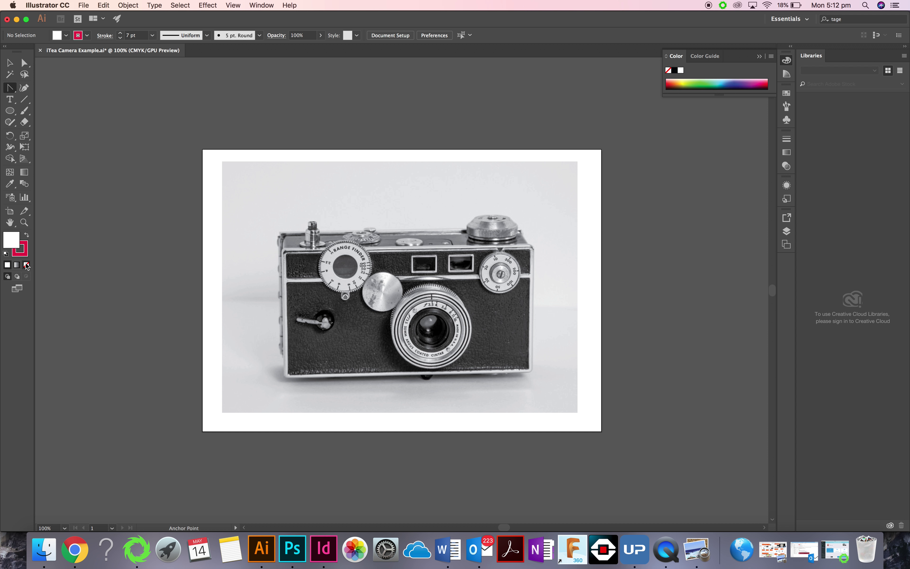
left_click(27, 264)
left_click(27, 251)
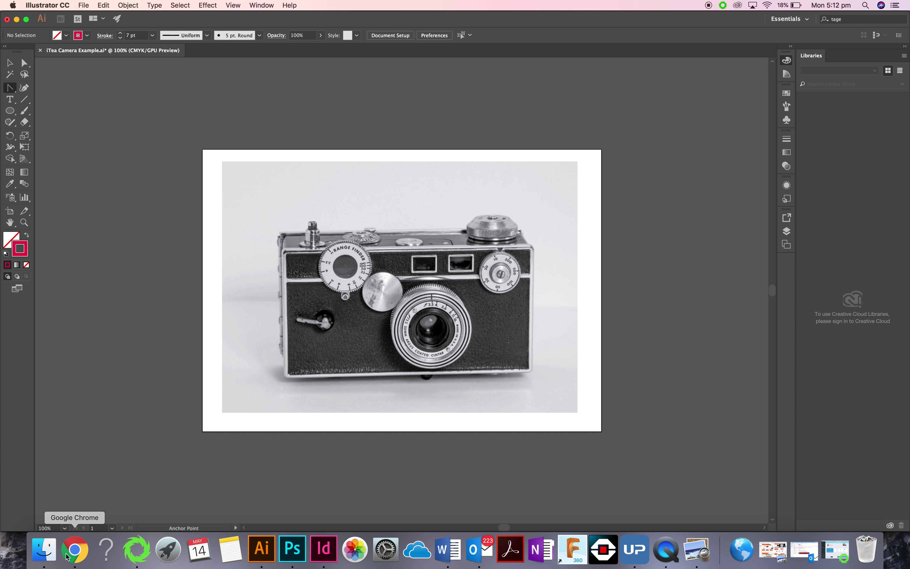
- Check the Pinterest reference, hide Chrome, and pick the Pen tool
key("super+Tab")
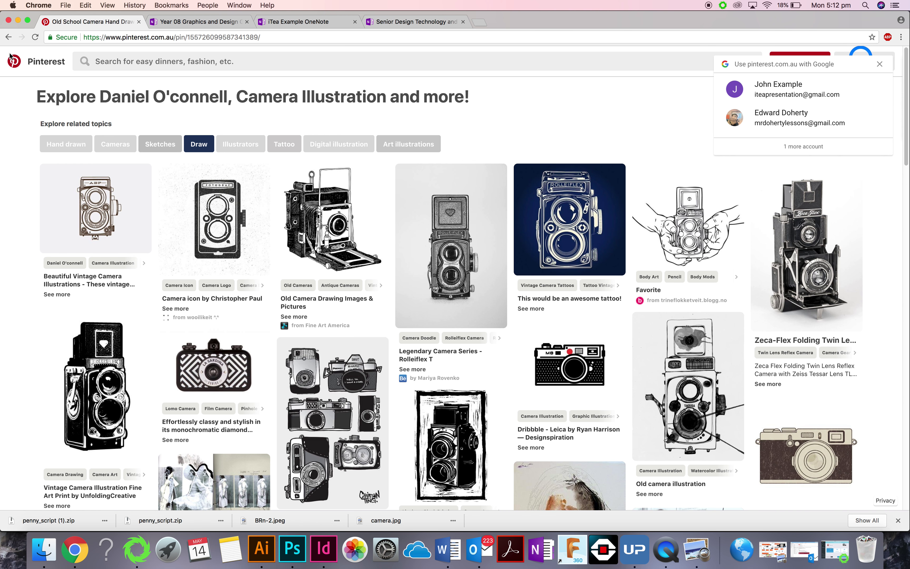
left_click(18, 20)
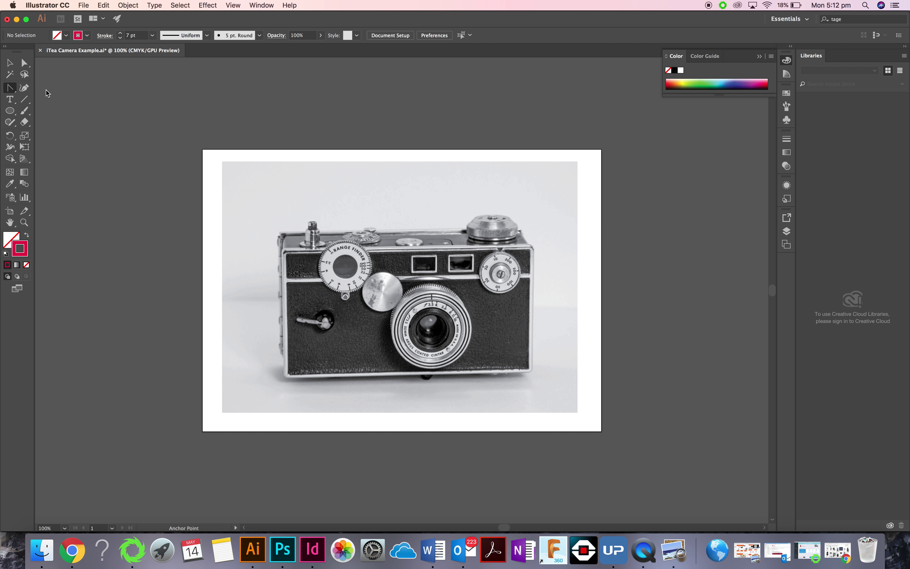
left_click_drag(13, 91, 84, 88)
left_click(25, 222)
- Zoom into the camera's centre and trace a closed outline around the lens ring
left_click_drag(390, 282, 482, 376)
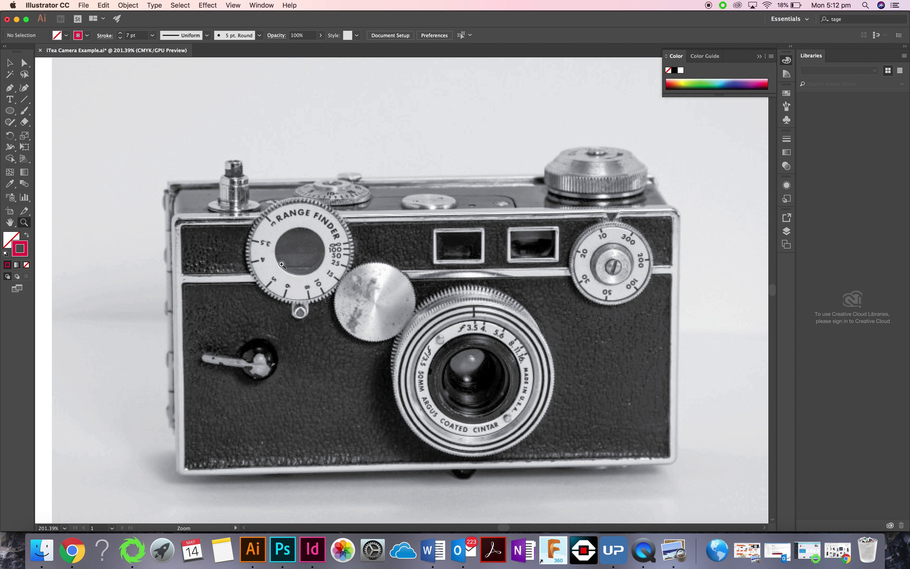
left_click(11, 88)
left_click(499, 304)
left_click(461, 304)
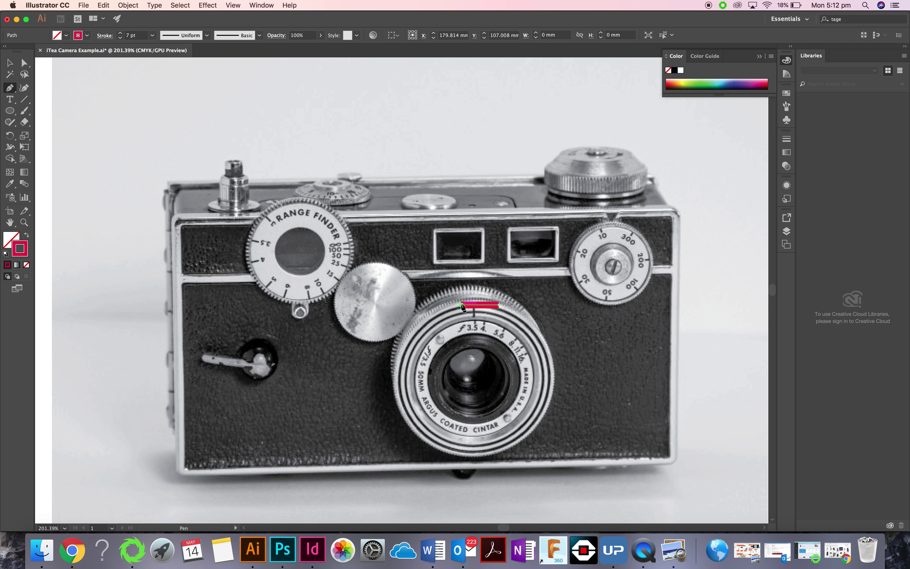
left_click(426, 314)
left_click(399, 340)
left_click(393, 392)
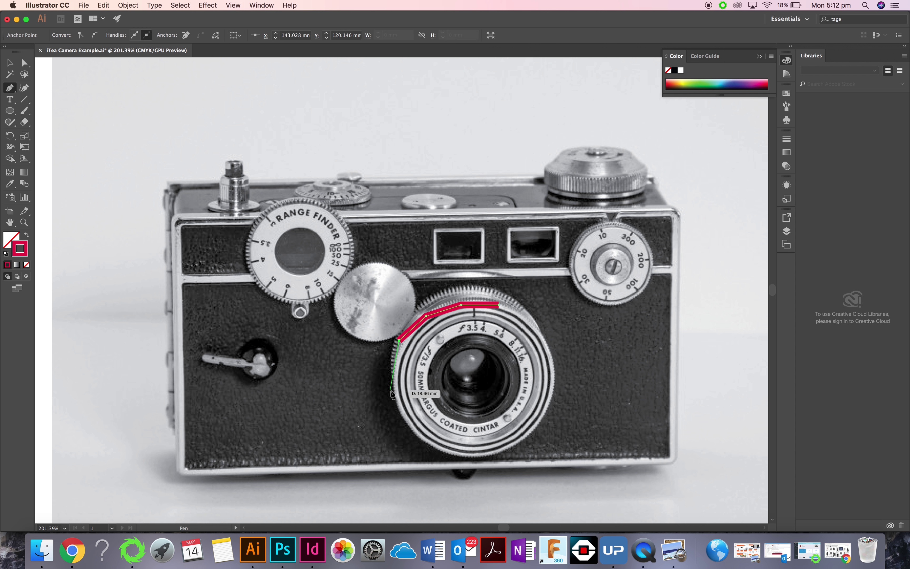
left_click(400, 414)
left_click(432, 453)
left_click(475, 458)
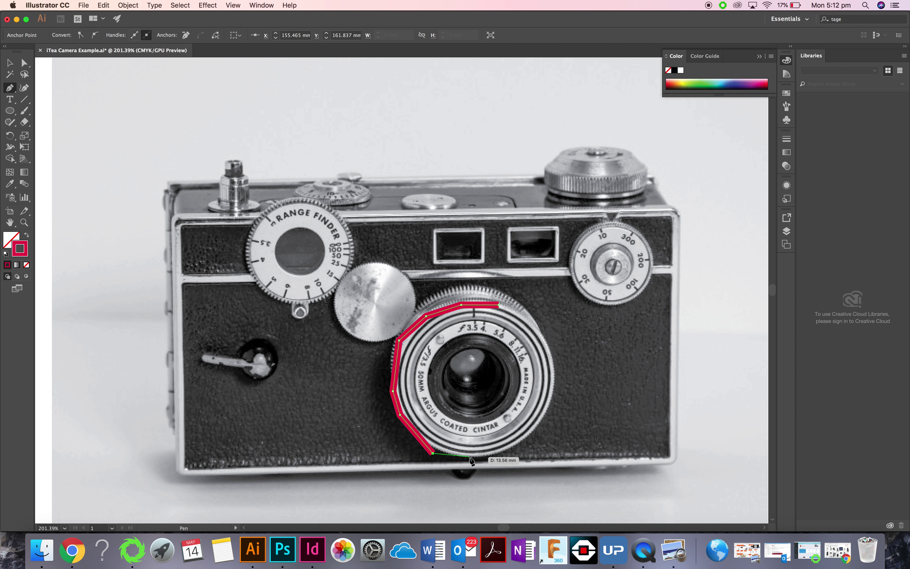
left_click(510, 450)
left_click(542, 422)
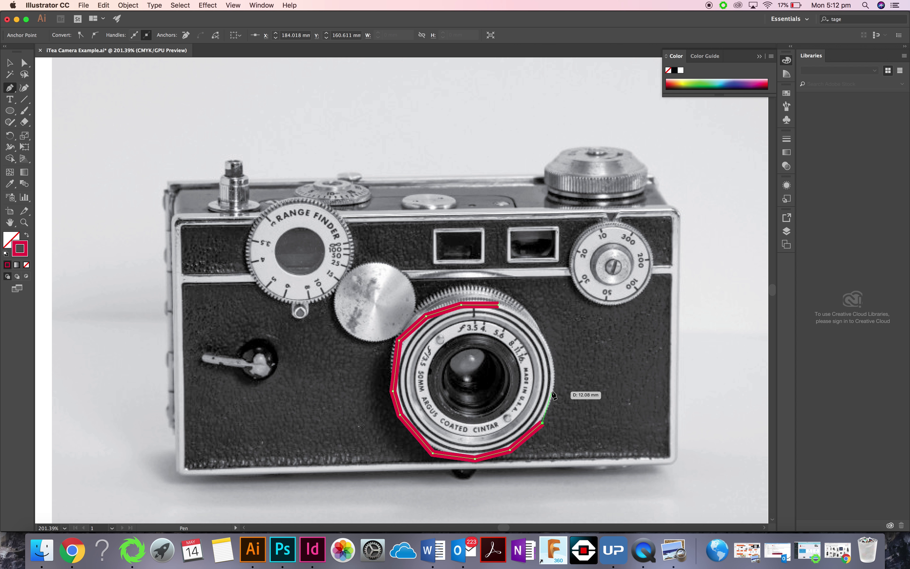
left_click(551, 388)
left_click(549, 351)
left_click(524, 314)
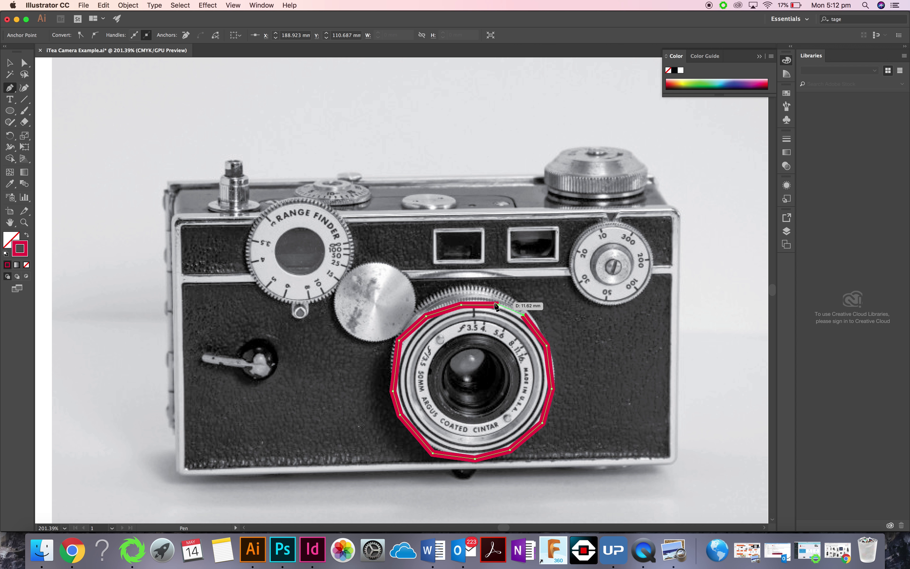
left_click(497, 305)
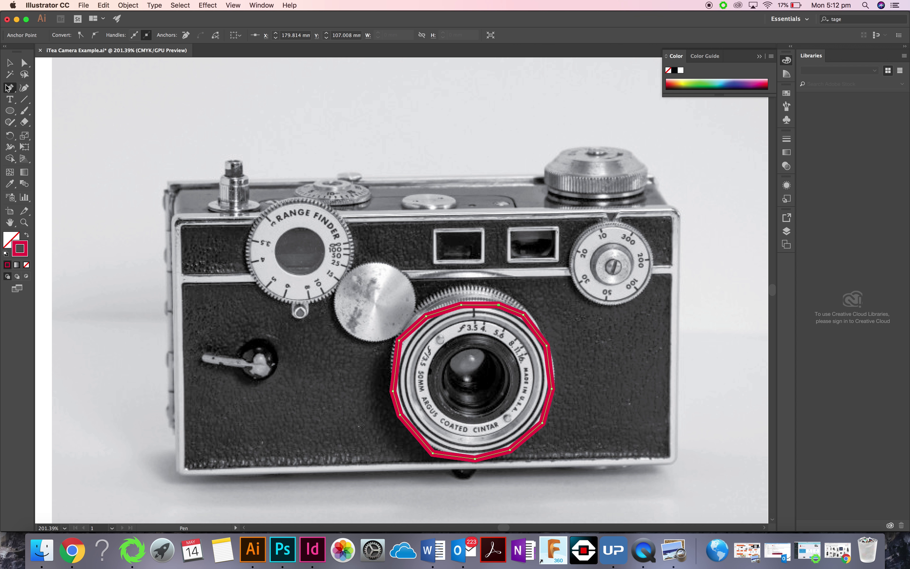
- Trace a closed outline around the plain round dial
left_click(372, 263)
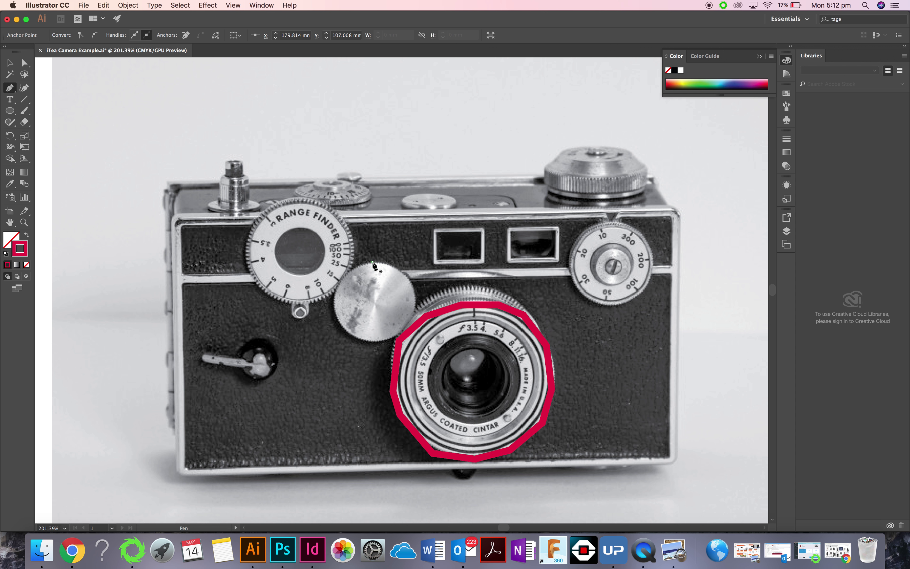
left_click(339, 273)
left_click(340, 332)
left_click(372, 343)
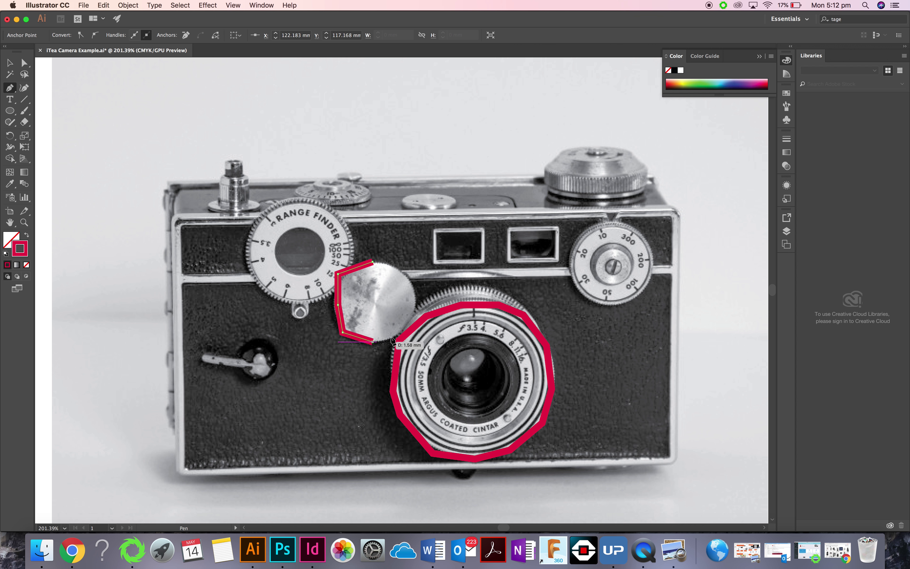
left_click(411, 315)
left_click(415, 292)
left_click(408, 275)
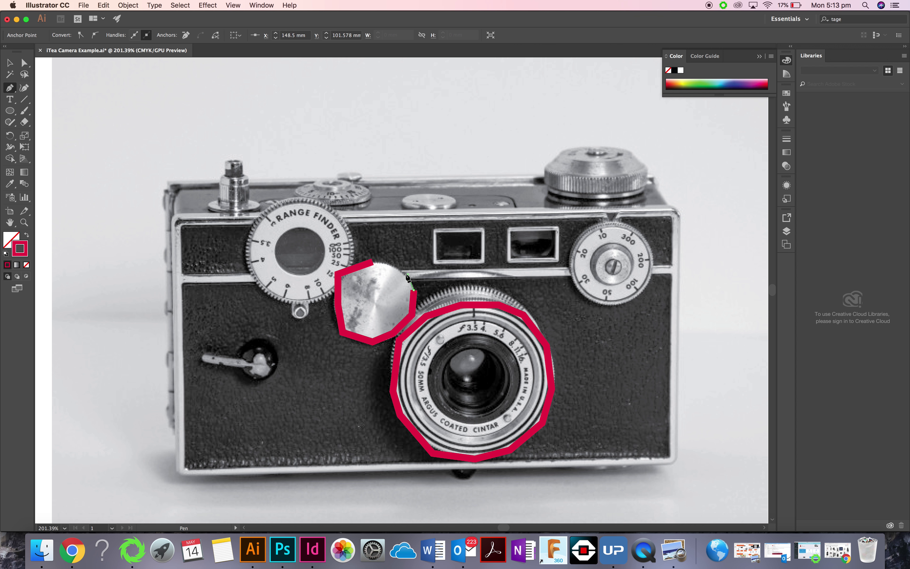
left_click(394, 268)
left_click(372, 261)
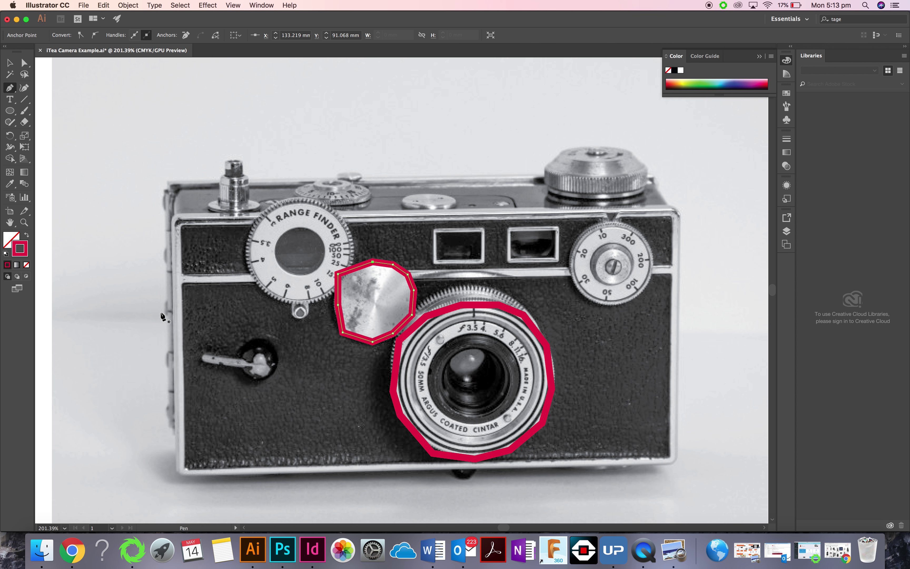
- Trace the RANGE FINDER dial's outline, then return to the Selection tool
left_click(325, 208)
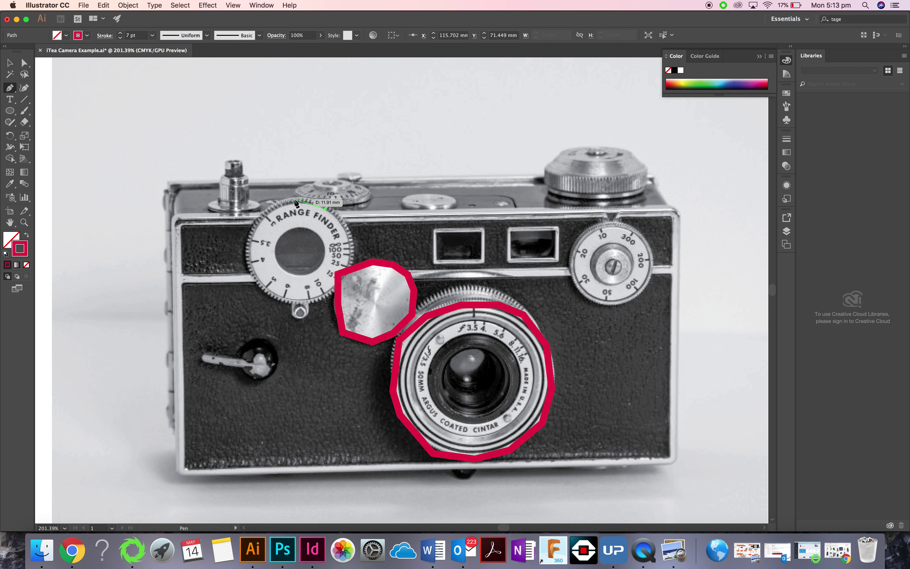
left_click(294, 198)
left_click(266, 213)
left_click(244, 235)
left_click(249, 275)
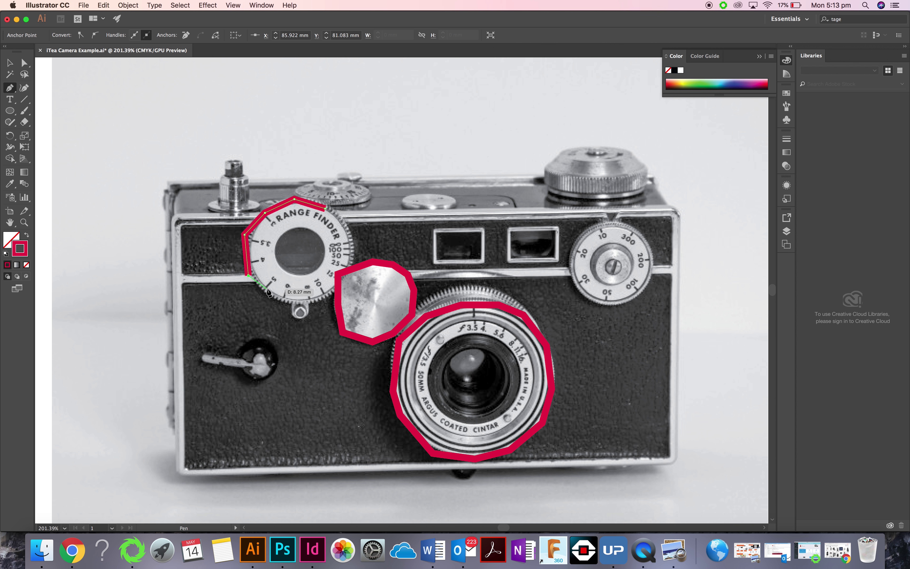
left_click(266, 288)
left_click(293, 299)
left_click(317, 296)
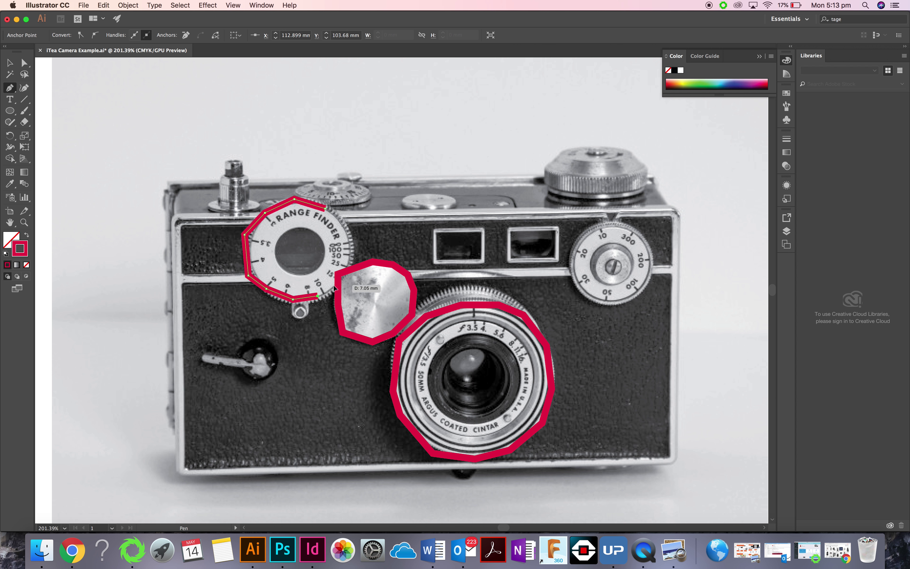
left_click(332, 285)
left_click(9, 62)
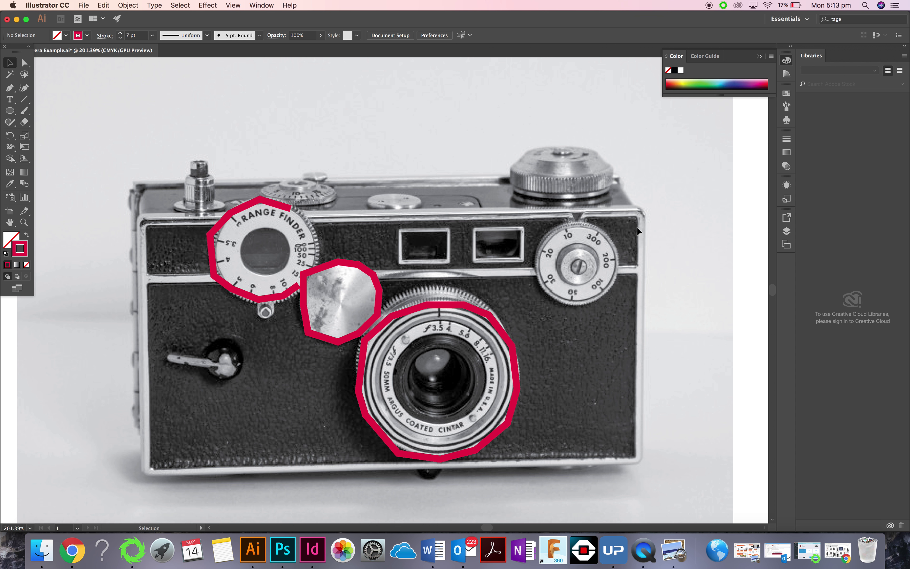
- Hide the Example and Photo layers, lock Photo, and show the Pre-drawn layer
left_click(786, 231)
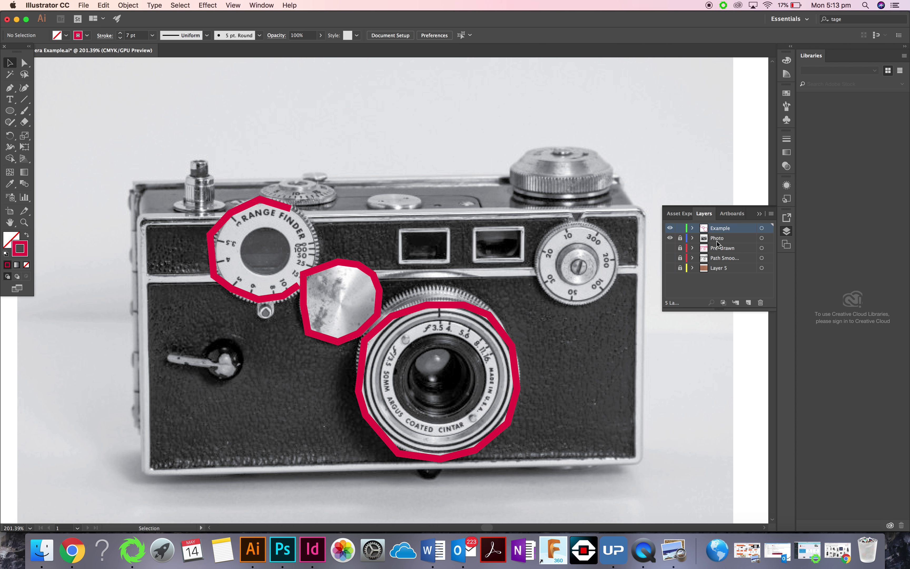
left_click(680, 237)
left_click(669, 227)
left_click(669, 238)
left_click(670, 248)
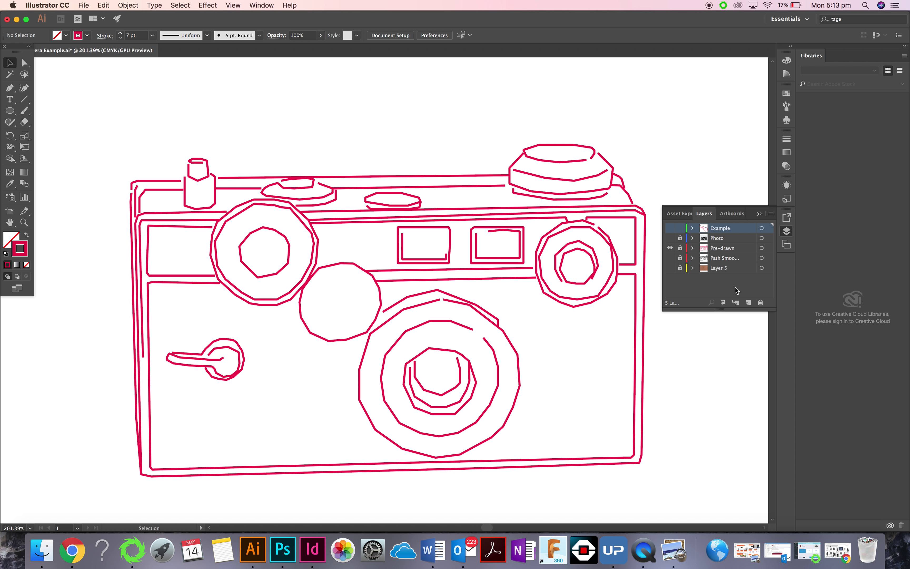
- Unlock Pre-drawn, select all its art, and simplify it at 85% curve precision
left_click(680, 248)
key("super+a")
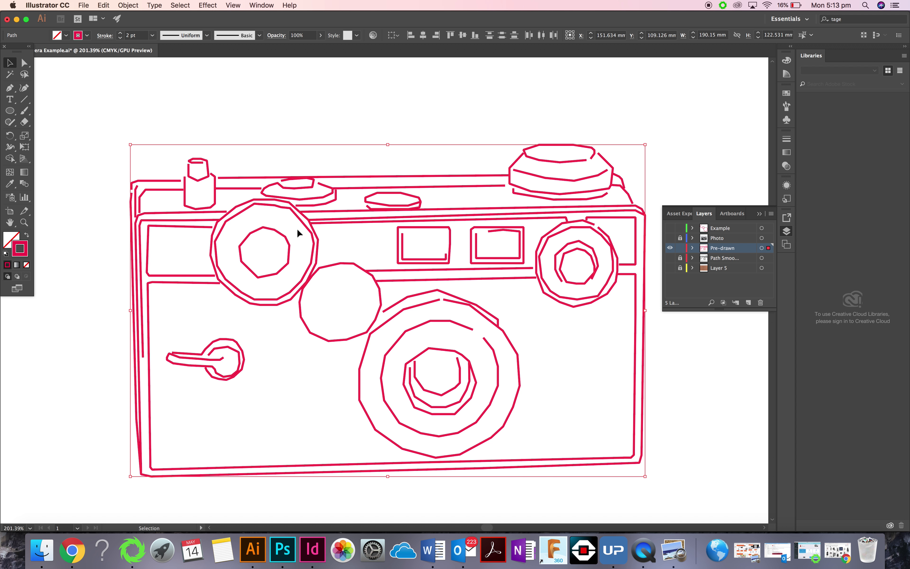
left_click(138, 5)
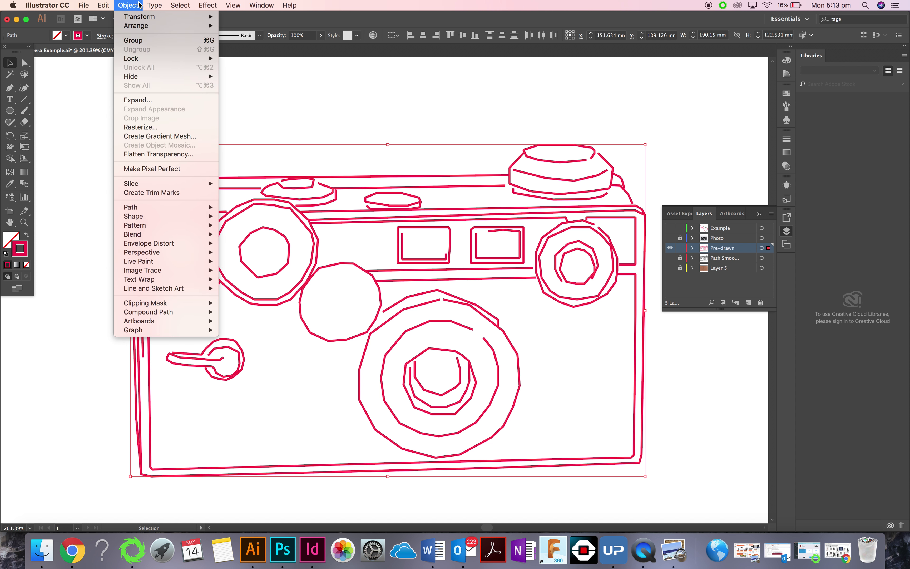
mouse_move(148, 208)
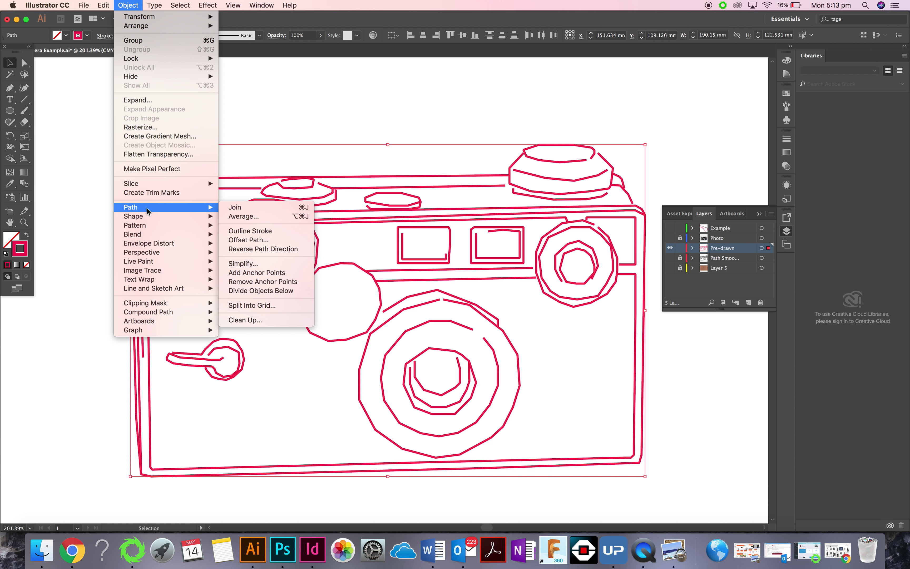
left_click(240, 263)
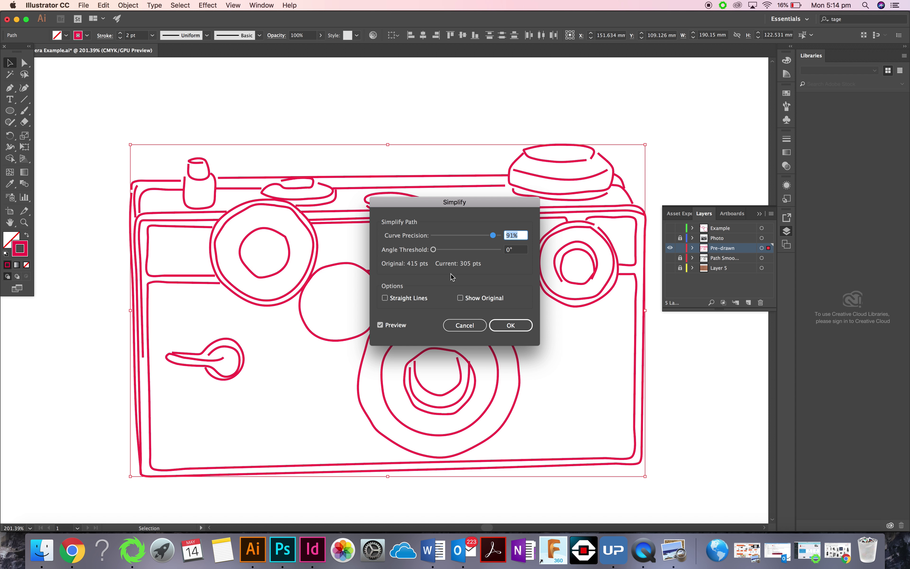
left_click(456, 237)
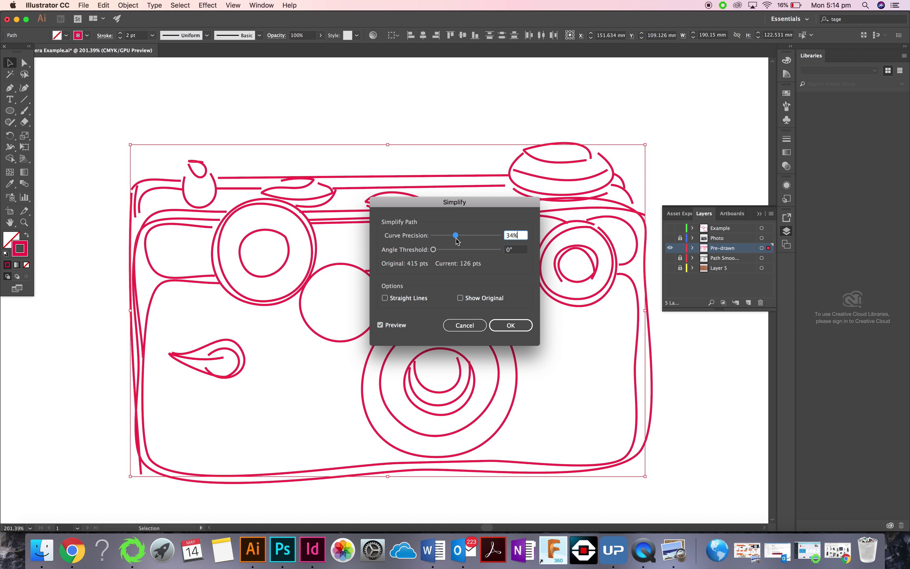
left_click_drag(456, 239, 485, 241)
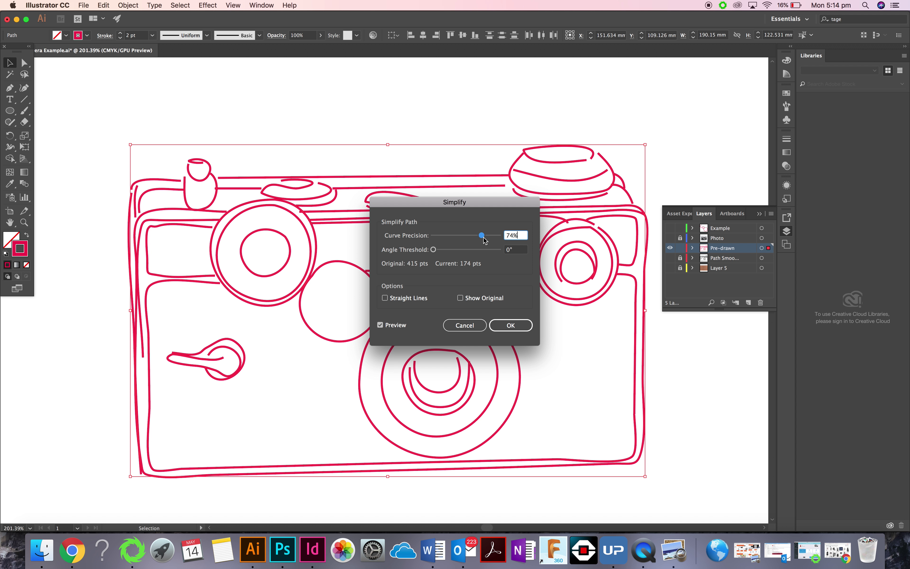
left_click_drag(484, 240, 492, 241)
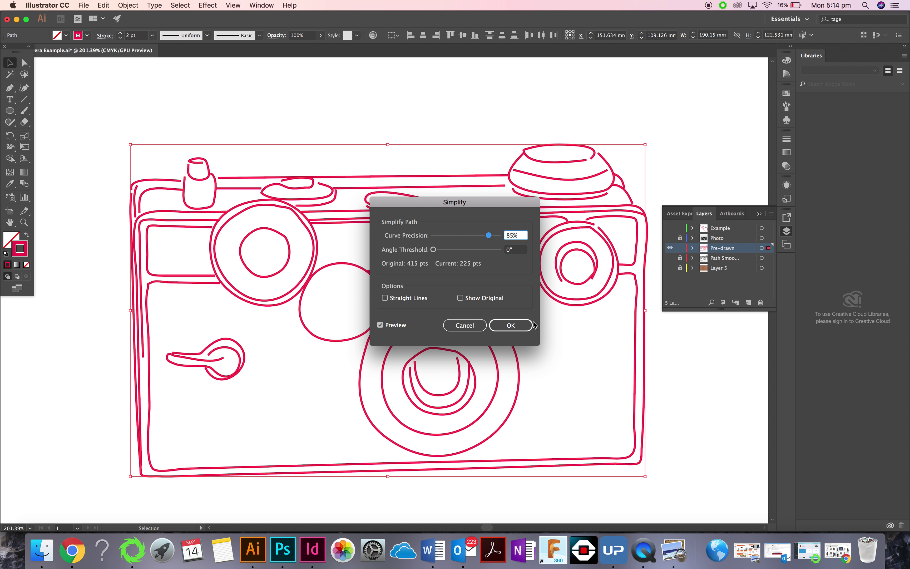
left_click(511, 325)
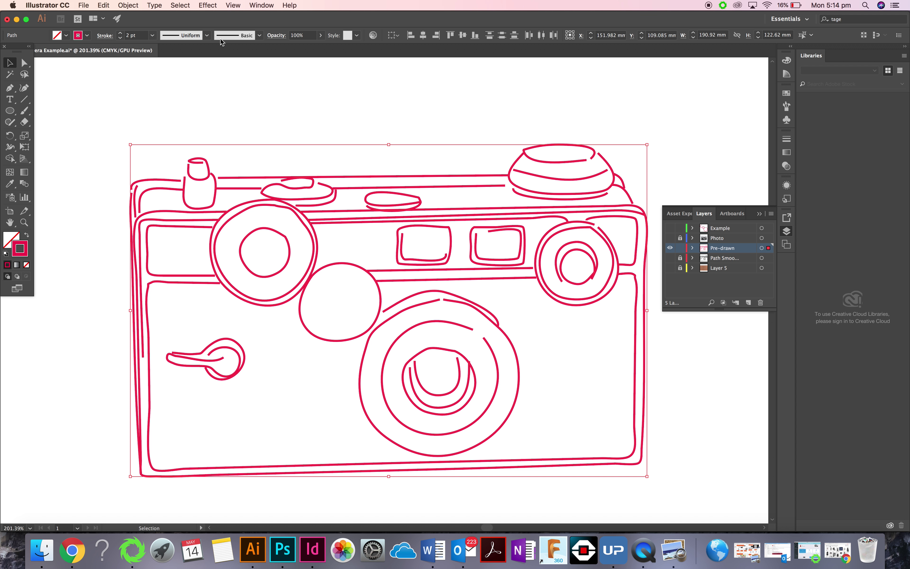
- Open the Artistic_Ink brush library, enlarge its panel and move it off the drawing
left_click(266, 5)
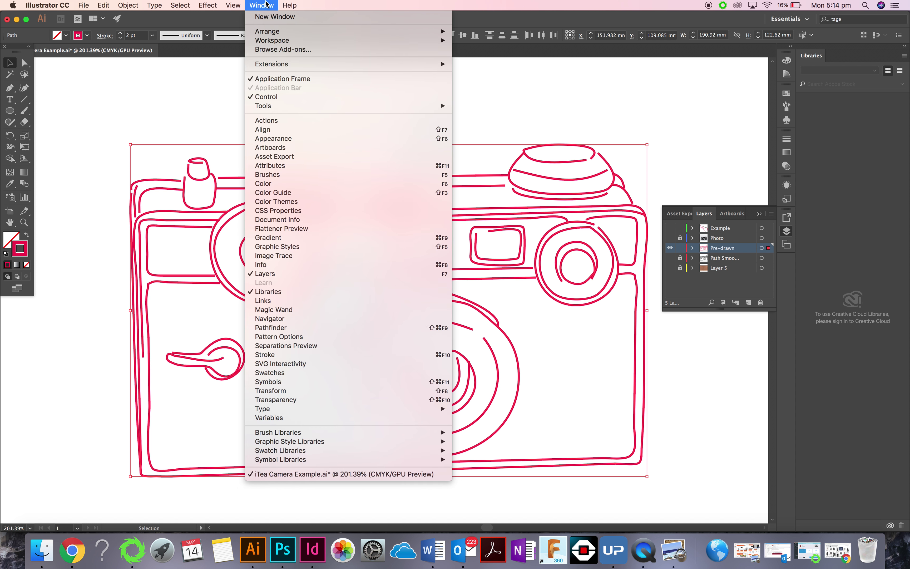
mouse_move(276, 432)
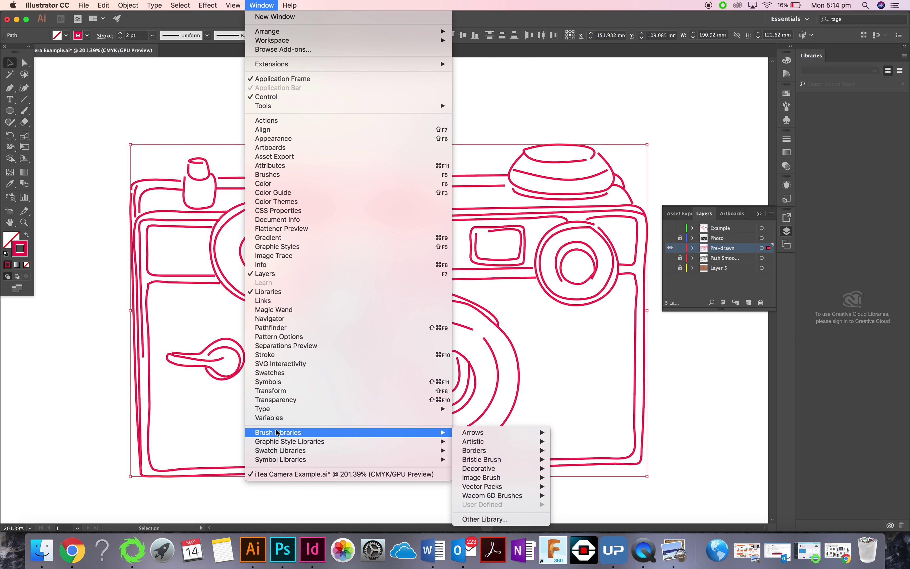
mouse_move(510, 442)
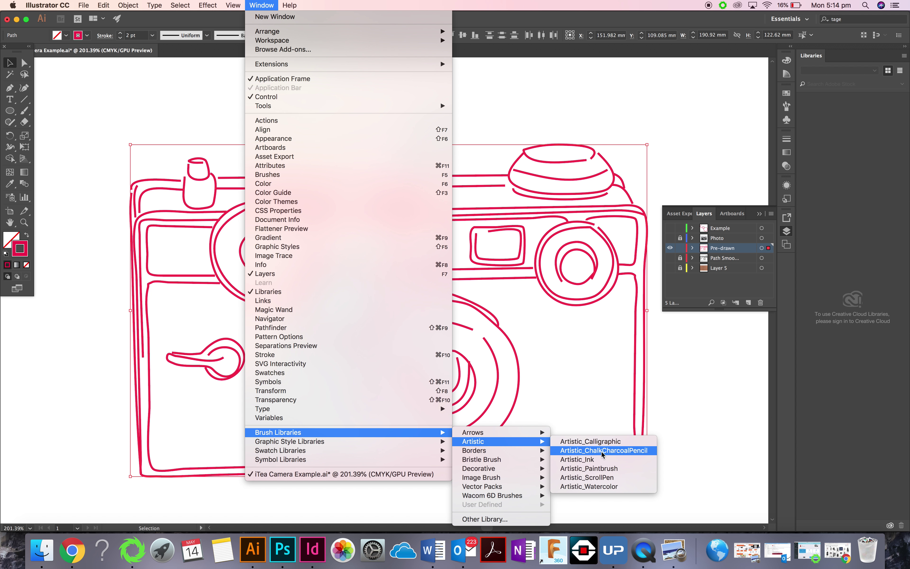
left_click(607, 460)
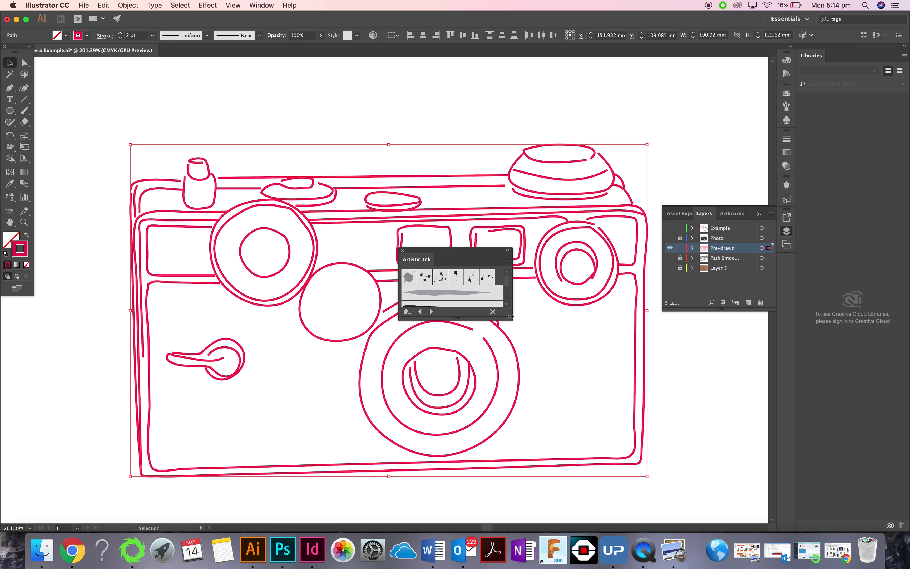
mouse_move(510, 319)
left_mouse_down()
mouse_move(579, 425)
mouse_move(666, 479)
mouse_move(724, 500)
left_mouse_up()
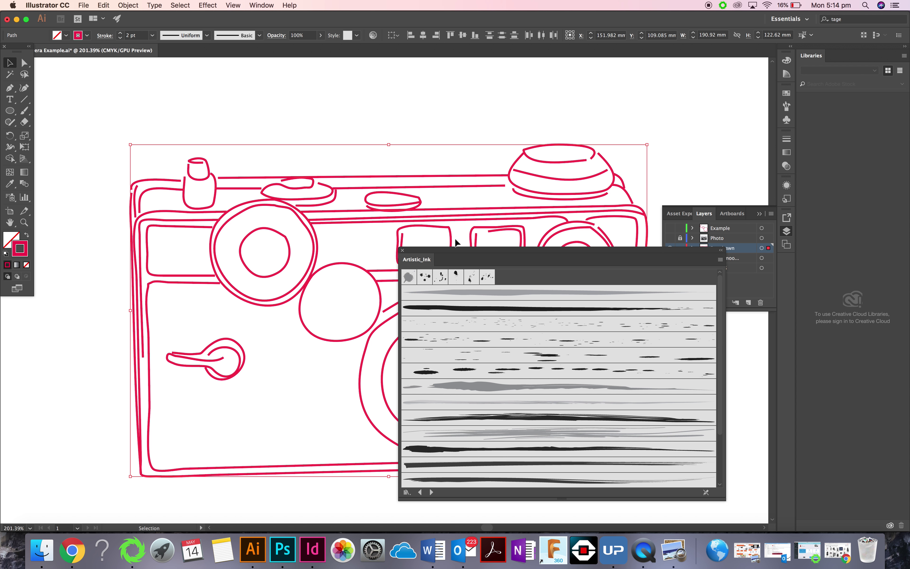
mouse_move(446, 256)
left_mouse_down()
mouse_move(572, 196)
mouse_move(630, 155)
left_mouse_up()
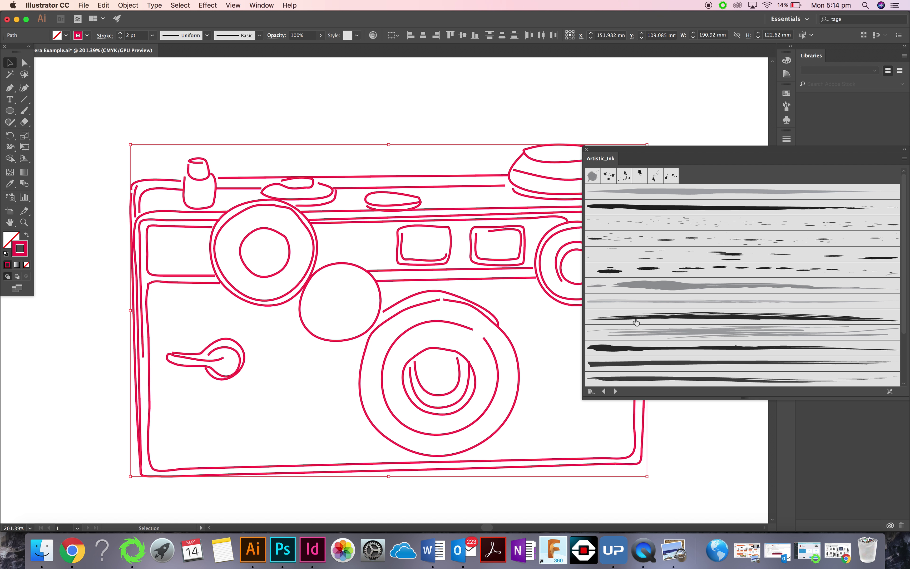
- Try Fountain Pen, Dark Ink Wash, Splatter, then Calligraphy 1 ink brushes on the camera paths
left_click(620, 348)
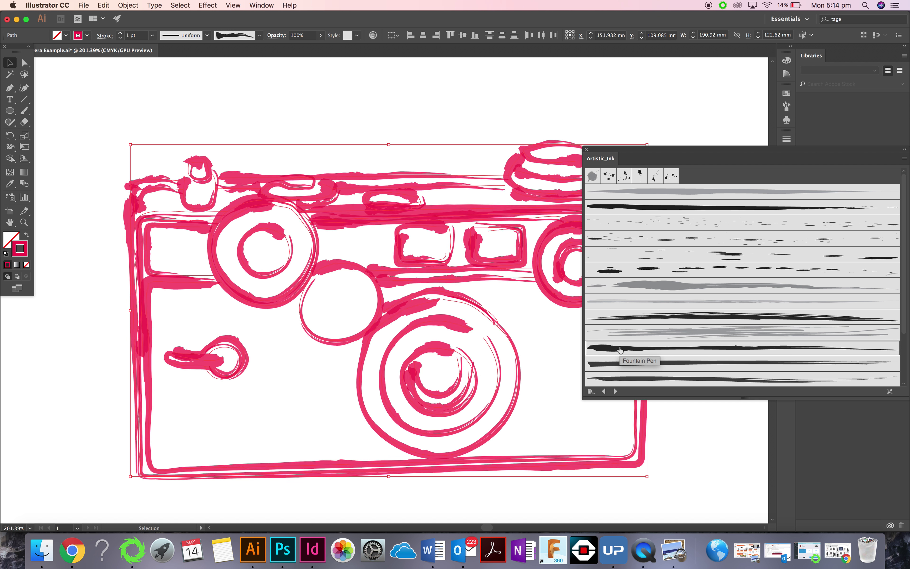
left_click_drag(713, 148, 394, 282)
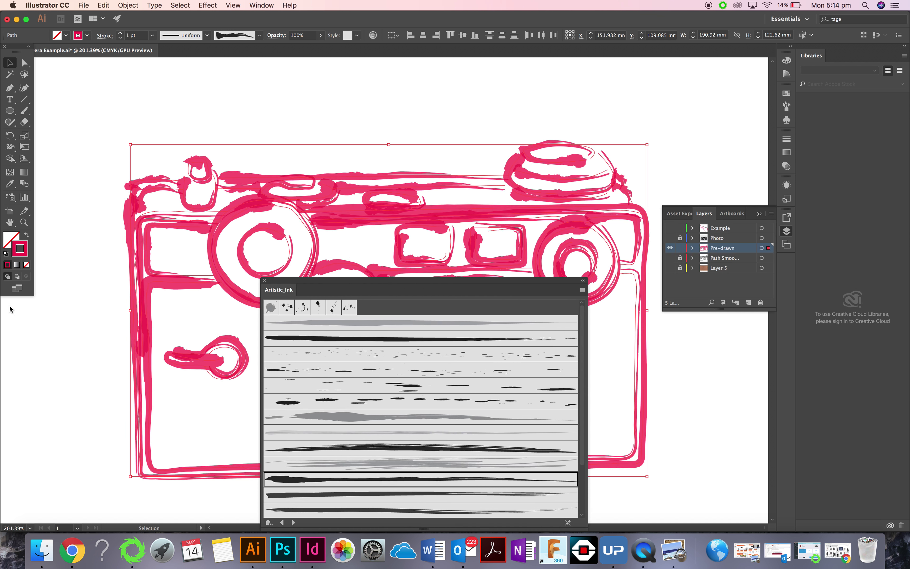
left_click(343, 417)
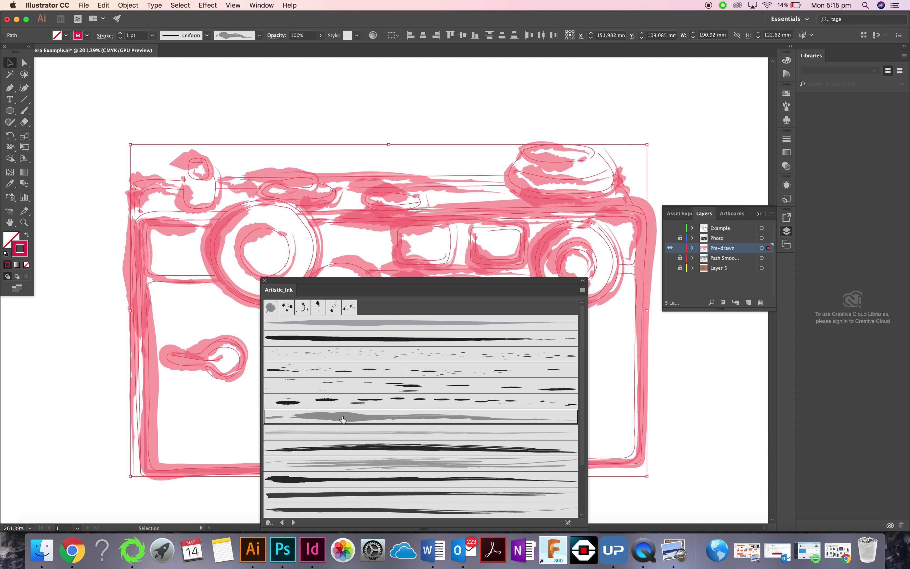
left_click(350, 354)
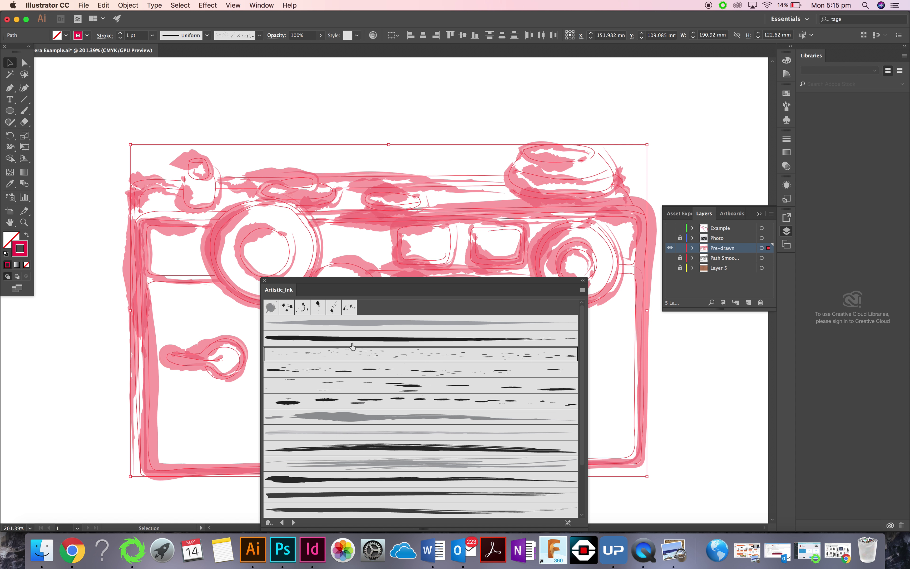
left_click(358, 339)
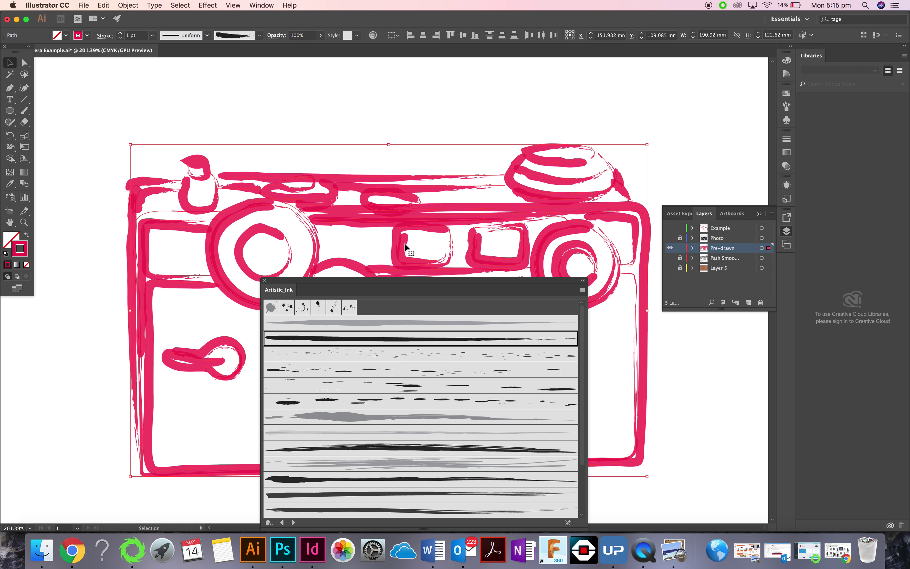
left_click_drag(405, 281, 518, 184)
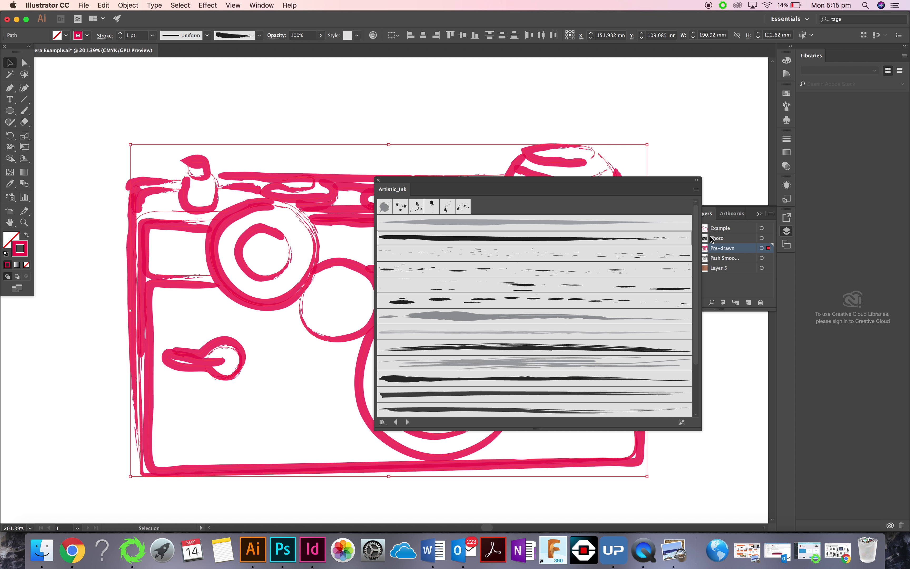
- Apply the third Artistic_ChalkCharcoalPencil brush to the camera paths and close the library
left_click(252, 4)
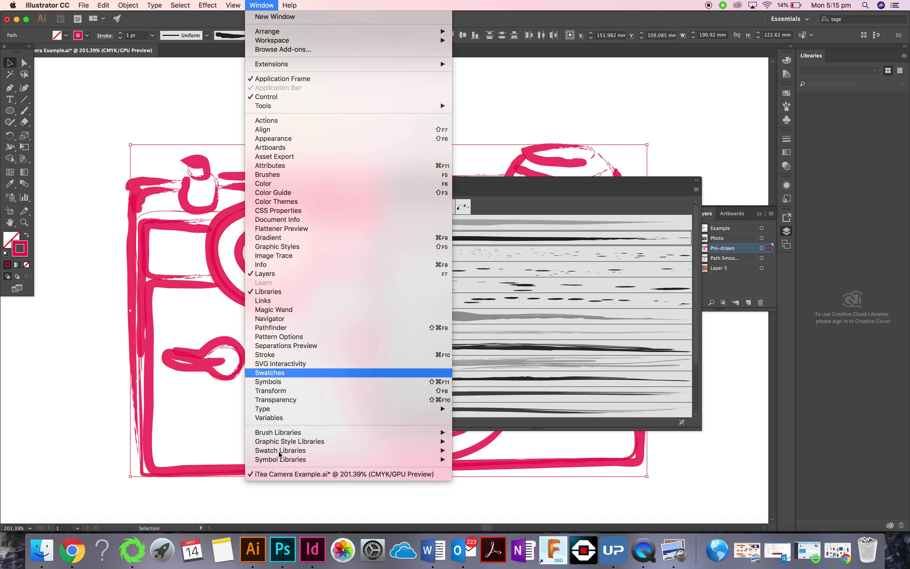
mouse_move(316, 408)
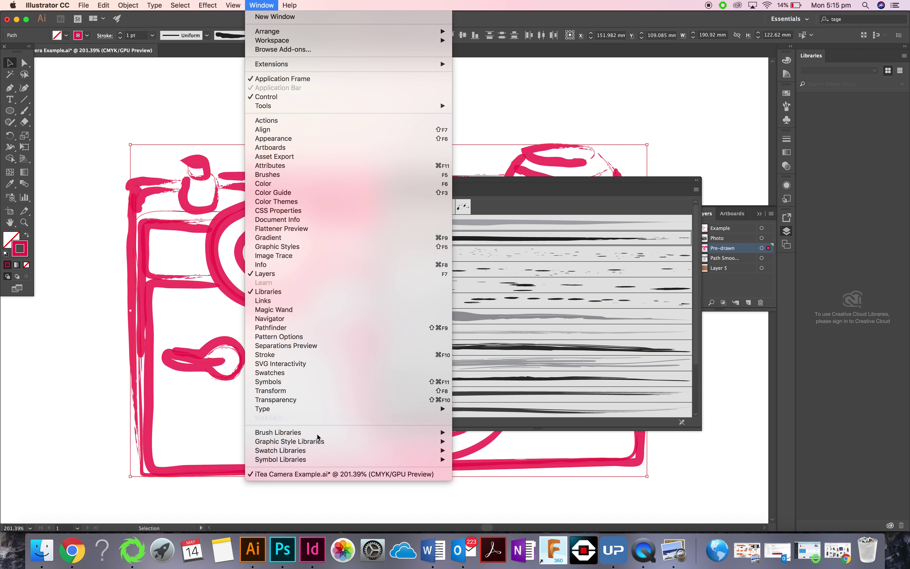
mouse_move(323, 432)
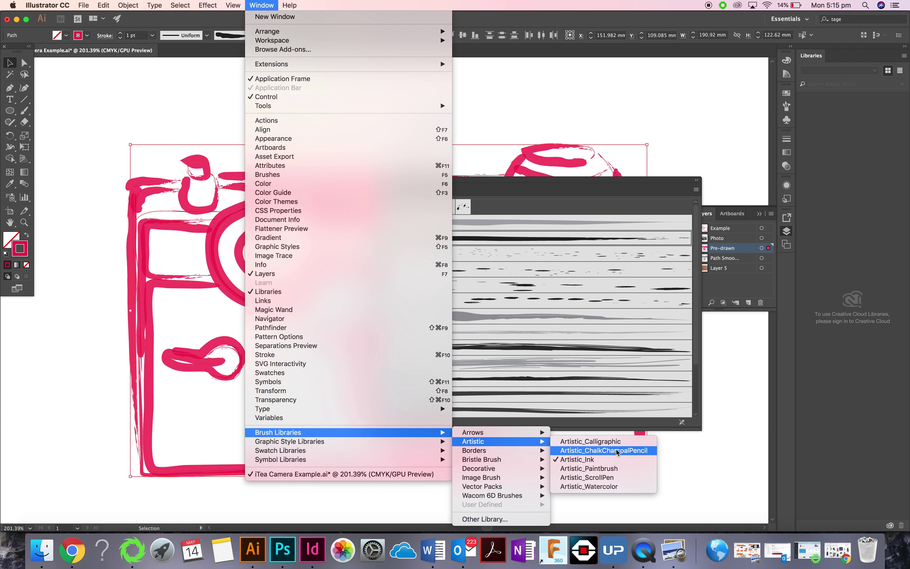
left_click(617, 450)
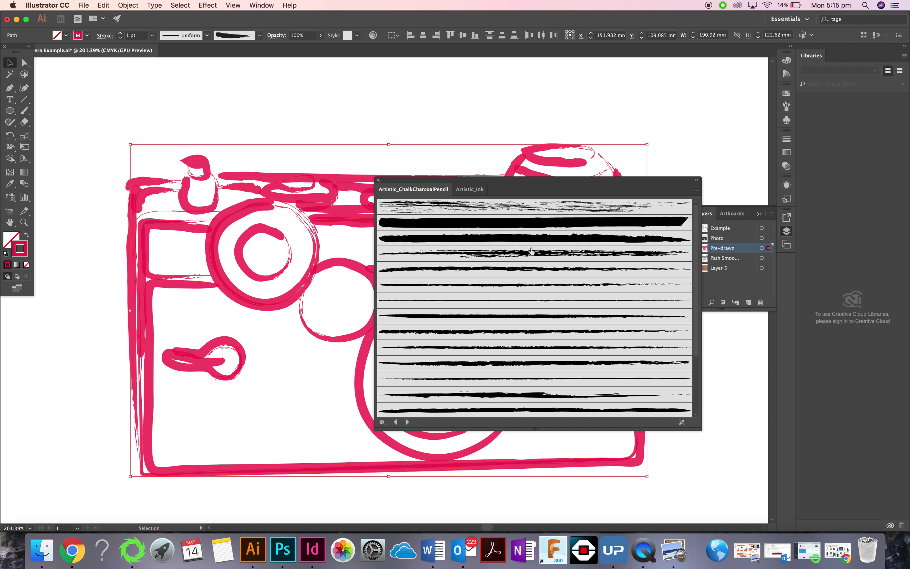
left_click(539, 238)
mouse_move(528, 185)
left_mouse_down()
mouse_move(459, 66)
mouse_move(510, 52)
left_mouse_up()
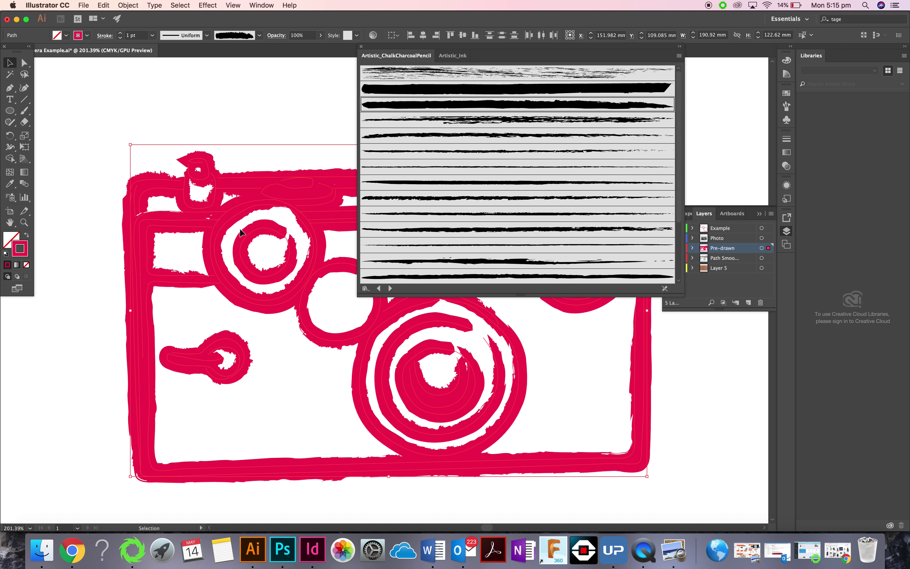
left_click(361, 47)
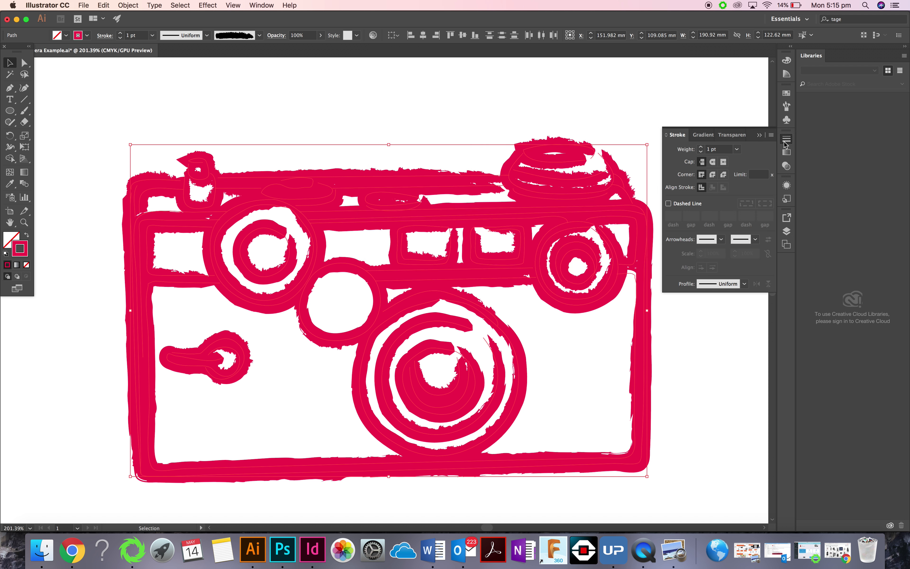
- Thin the camera strokes to 0.25 pt, enter a custom 0.15 pt weight, then deselect
left_click(736, 149)
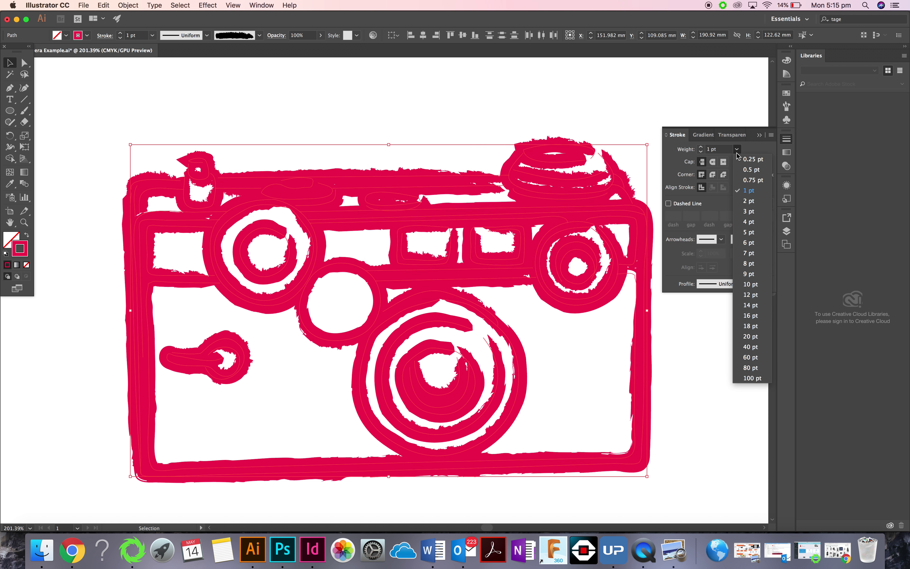
left_click(749, 160)
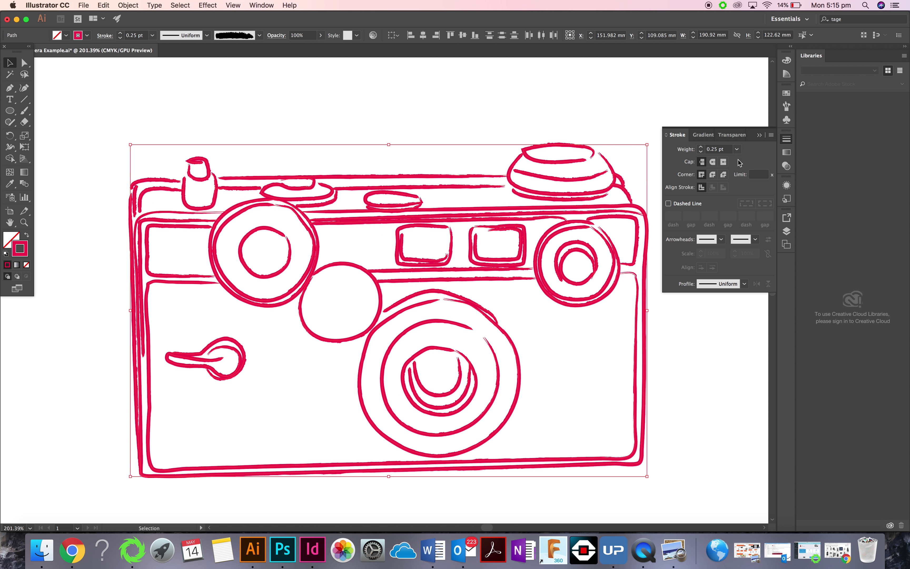
left_click(724, 150)
type("0.15")
left_click(678, 408)
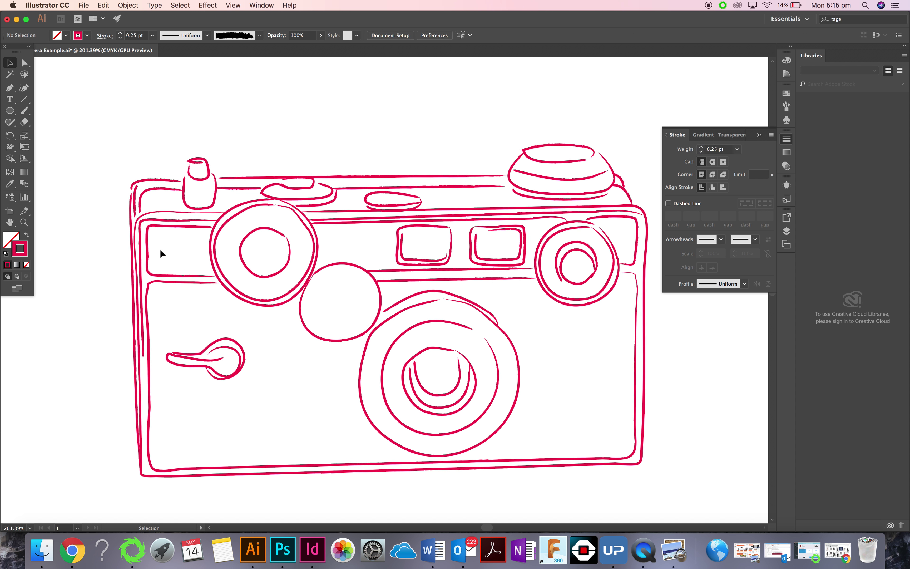
- Select all camera paths, change their stroke colour to black #000000, and view at 100%
key("super+a")
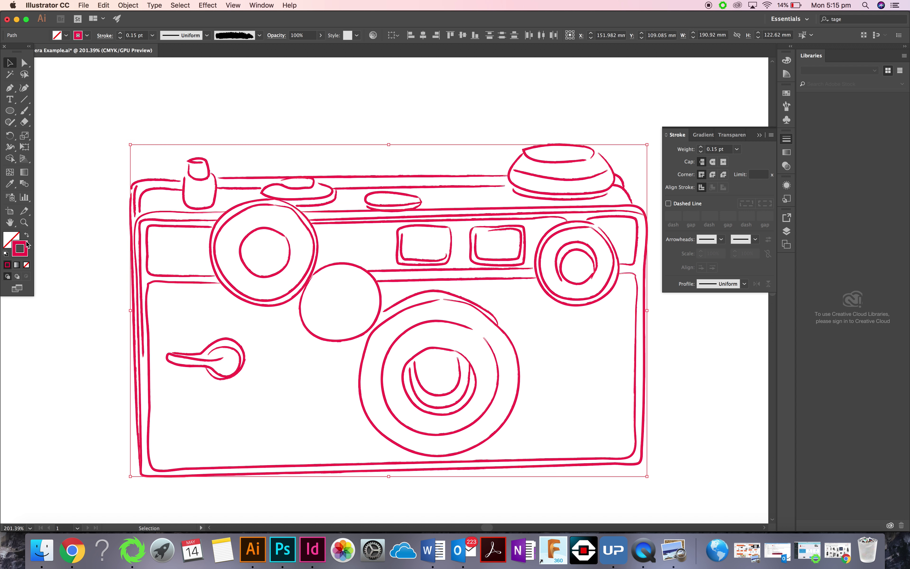
double_click(25, 253)
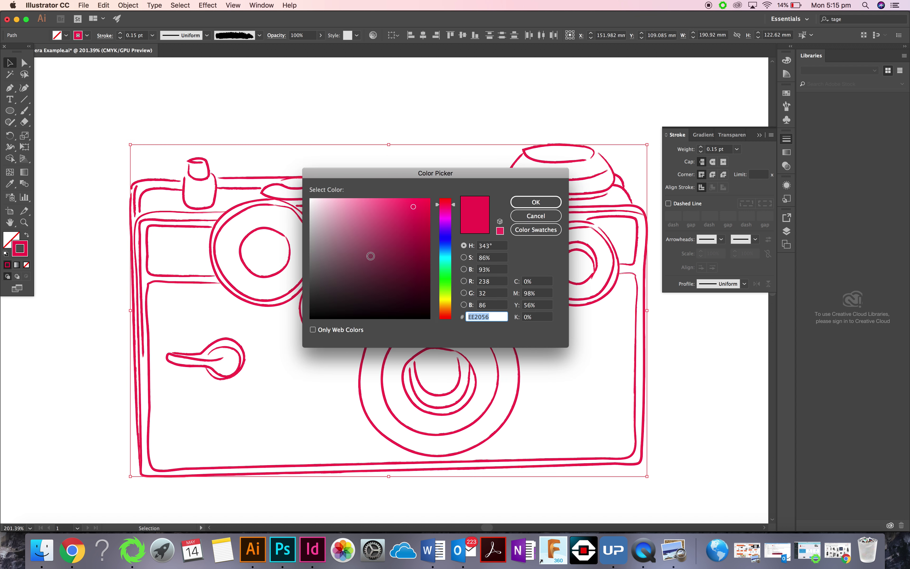
left_click_drag(320, 324, 307, 320)
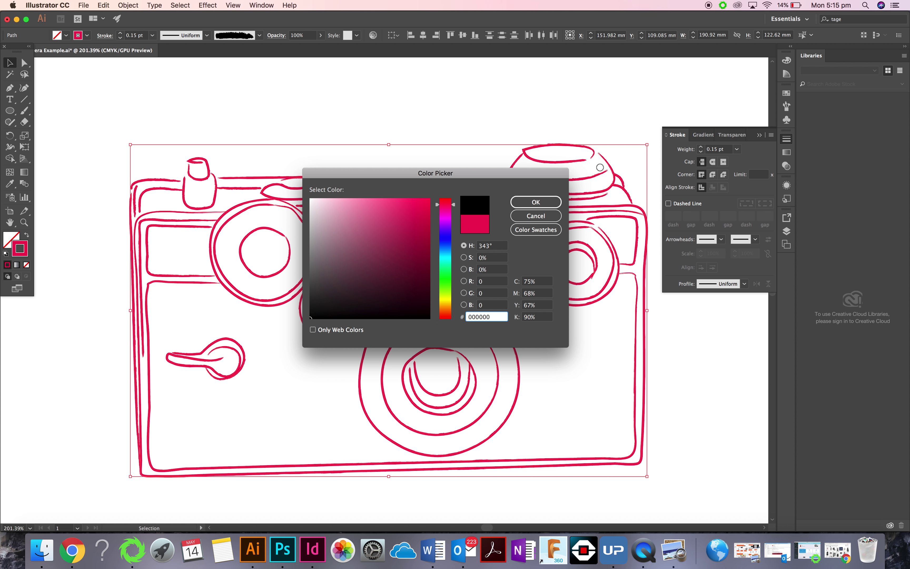
left_click(536, 202)
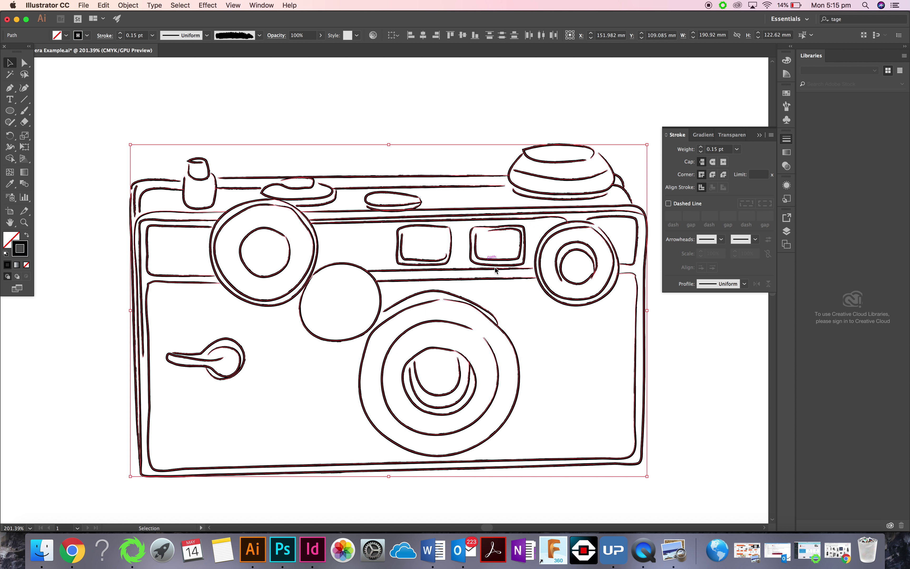
double_click(23, 225)
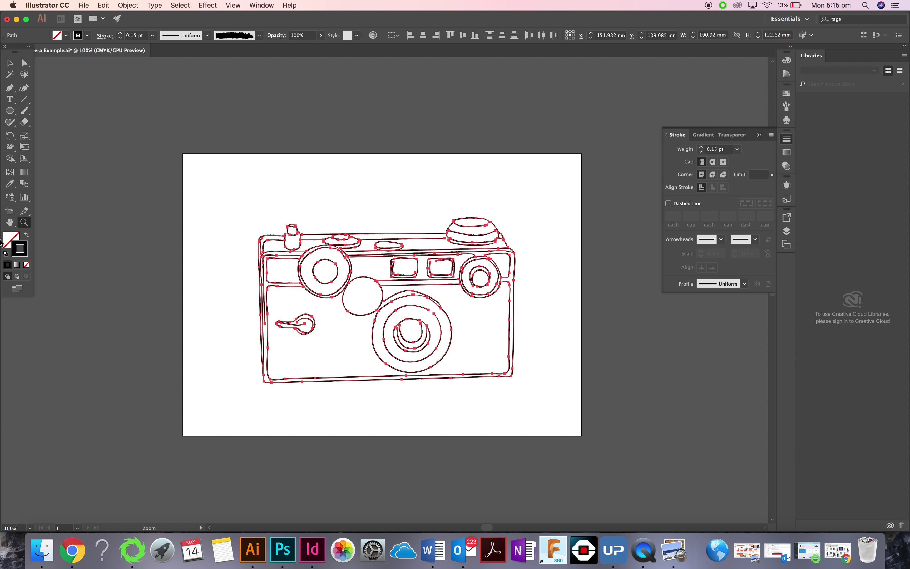
- Show the kraft-paper Layer 5 behind the deselected drawing, fit the artboard, then switch to QuickTime Player
left_click(8, 60)
left_click(790, 236)
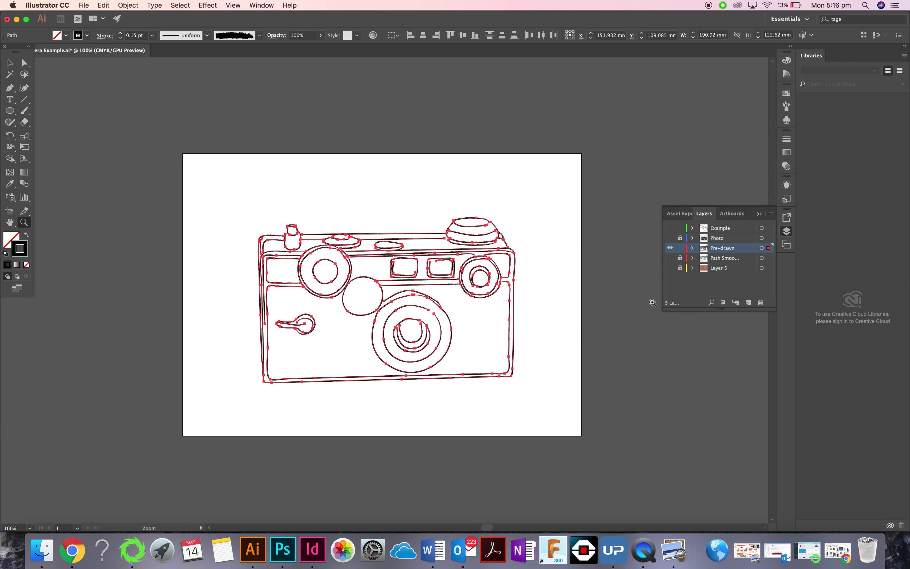
left_click(670, 267)
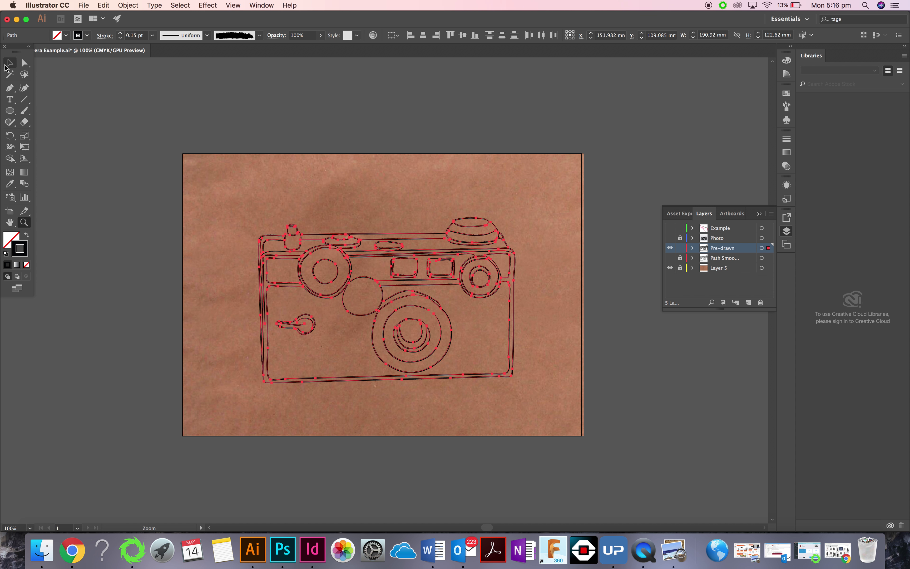
left_click(117, 238)
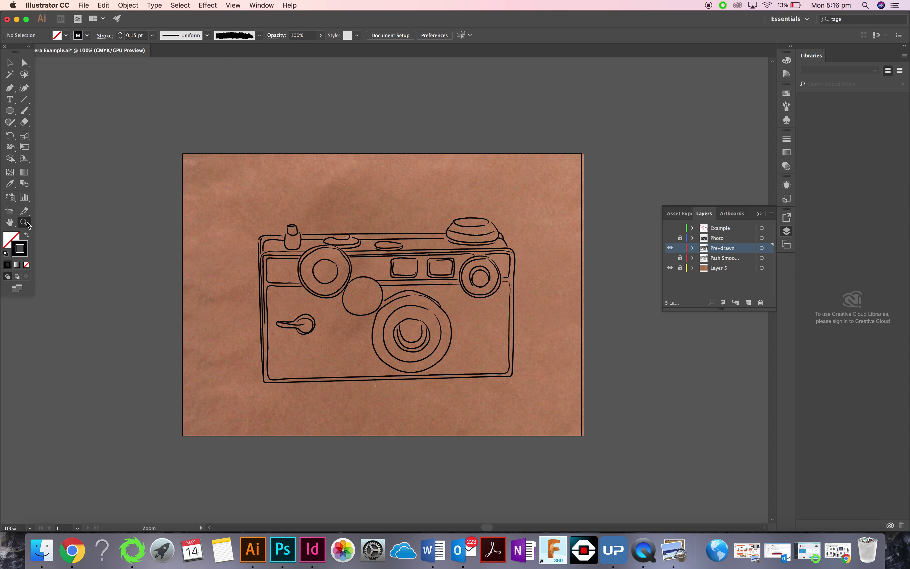
double_click(11, 223)
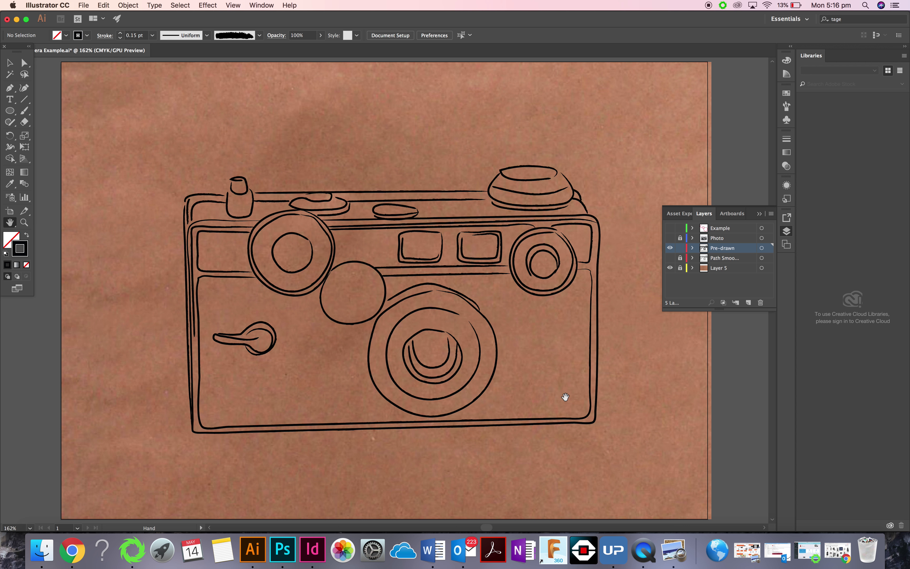
left_click(643, 553)
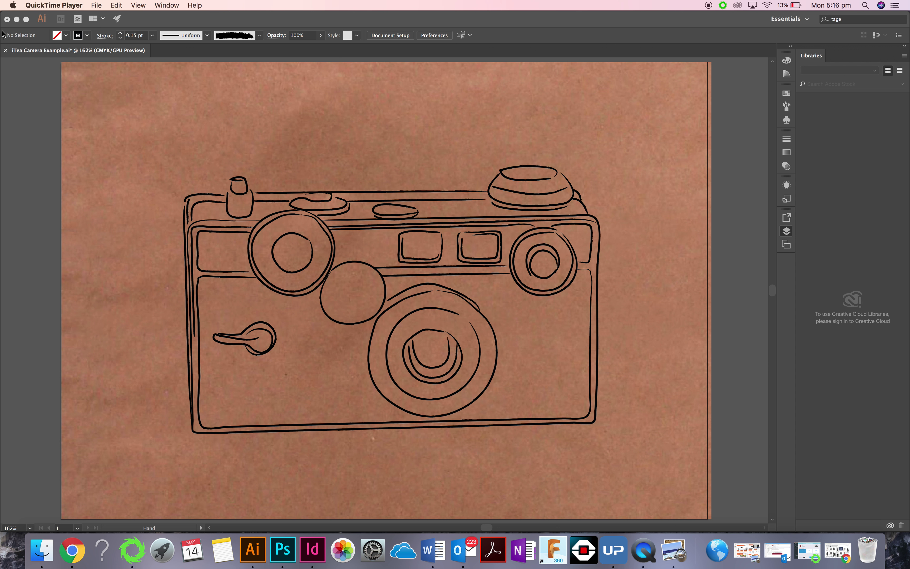
- Quit QuickTime Player and name the recording 'camera tutorial' in the save prompt
left_click(96, 5)
mouse_move(78, 5)
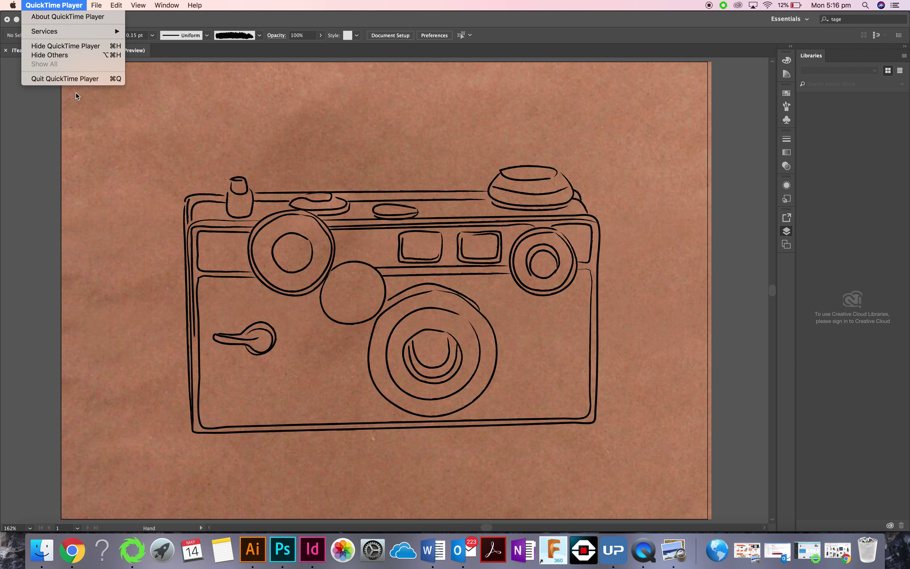
left_click(83, 81)
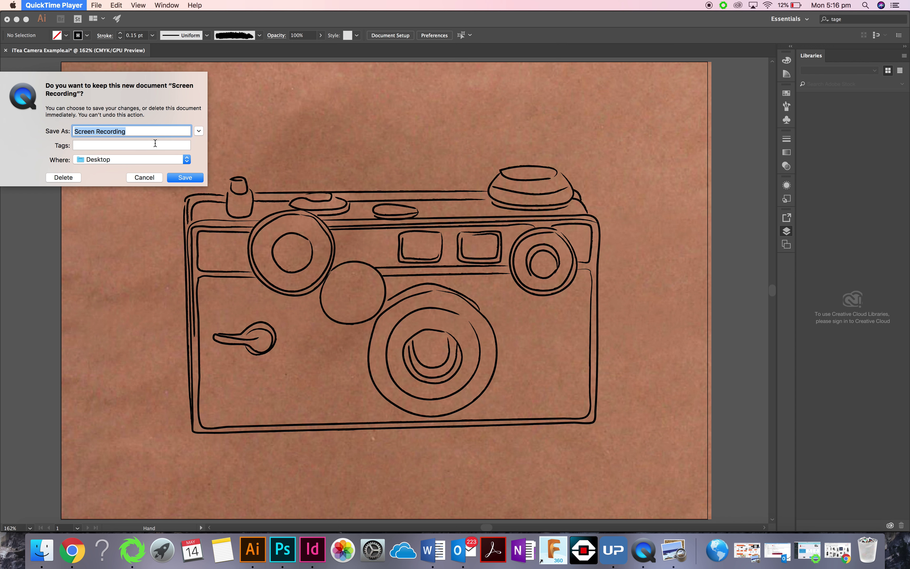
type("camera tutorial")
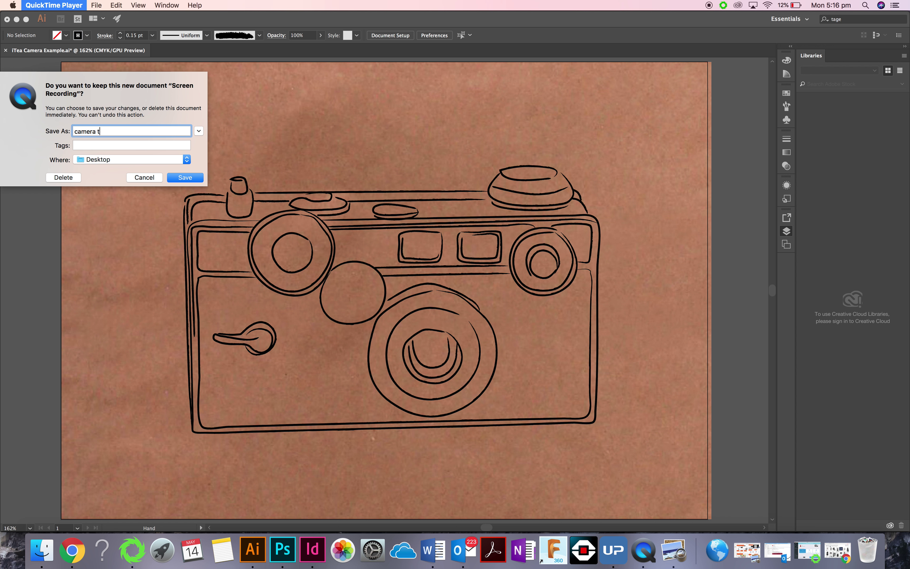